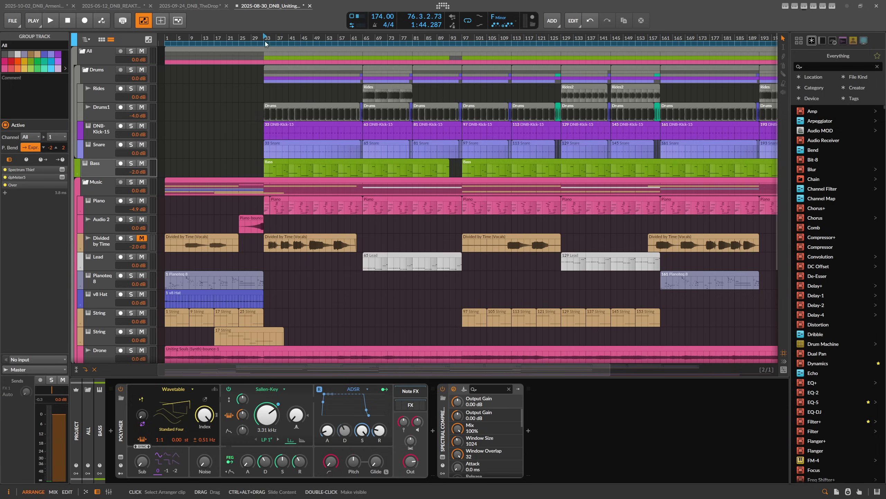
# Step: Zoom out, start playback from bar 33, and lower the All group fader to -3.2 dB
pyautogui.moveTo(267, 35); pyautogui.dragTo(231, 38)
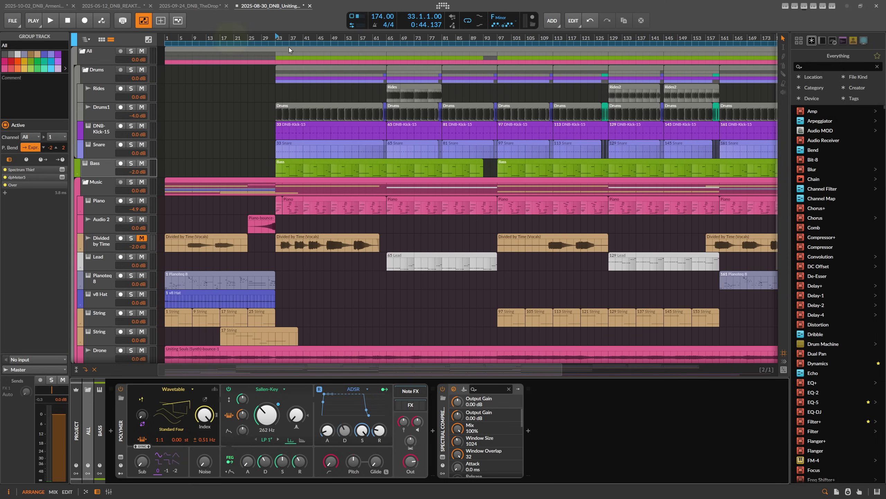
pyautogui.click(52, 22)
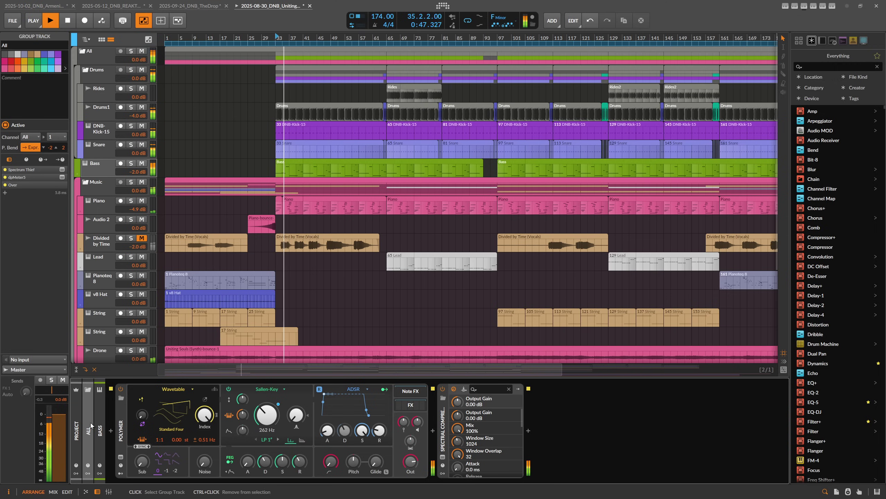
pyautogui.moveTo(65, 419); pyautogui.dragTo(67, 430)
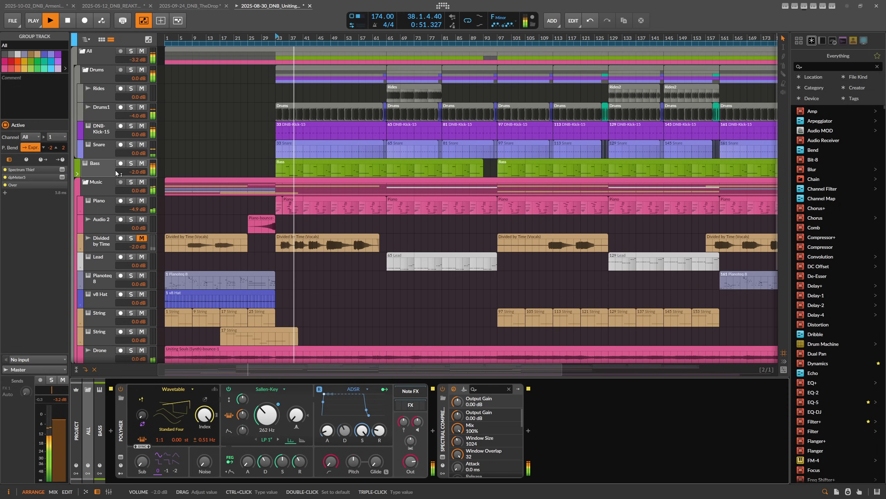
# Step: Return to the Bass's top-level effect chain and open the Pro-Q 4 window
pyautogui.click(410, 404)
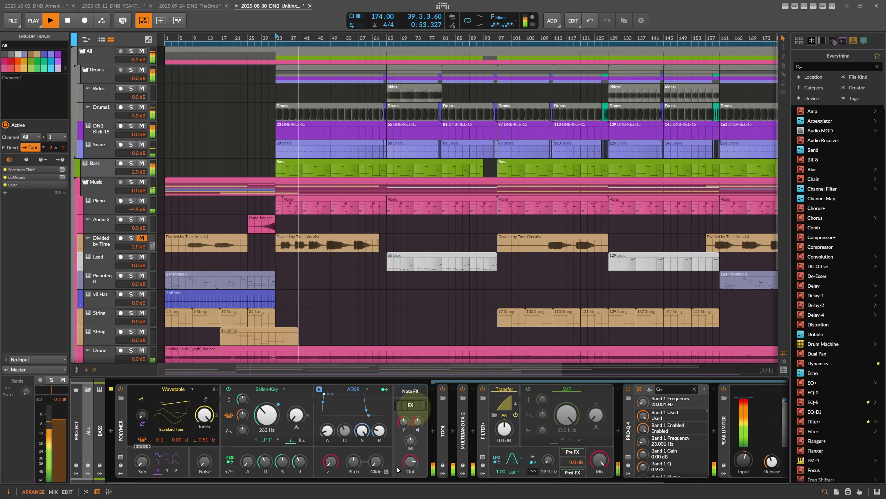
pyautogui.click(600, 457)
pyautogui.moveTo(460, 69); pyautogui.dragTo(344, 62)
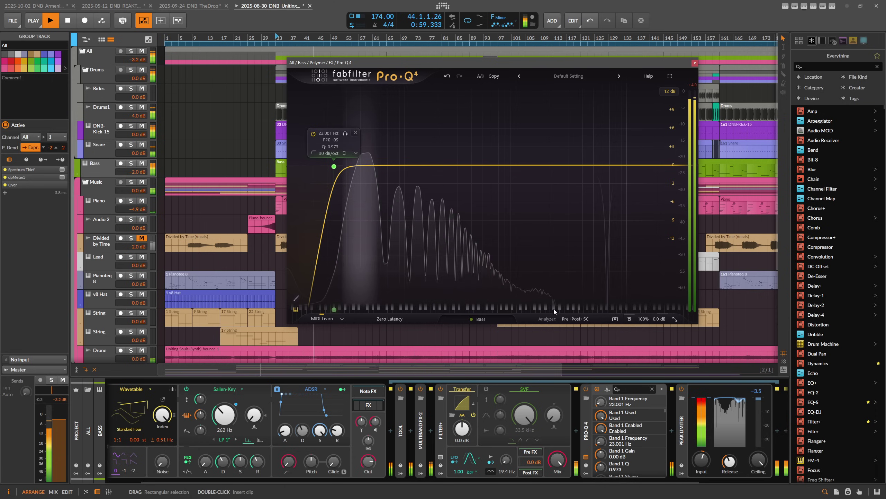
# Step: Solo the Bass track, lower the master to -6.2 dB, and select the Bass clip
pyautogui.click(131, 163)
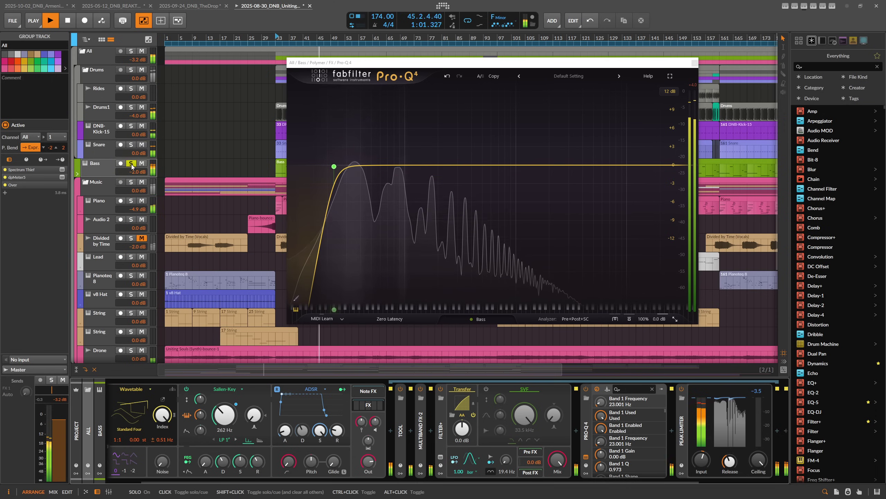
pyautogui.moveTo(61, 420); pyautogui.dragTo(63, 442)
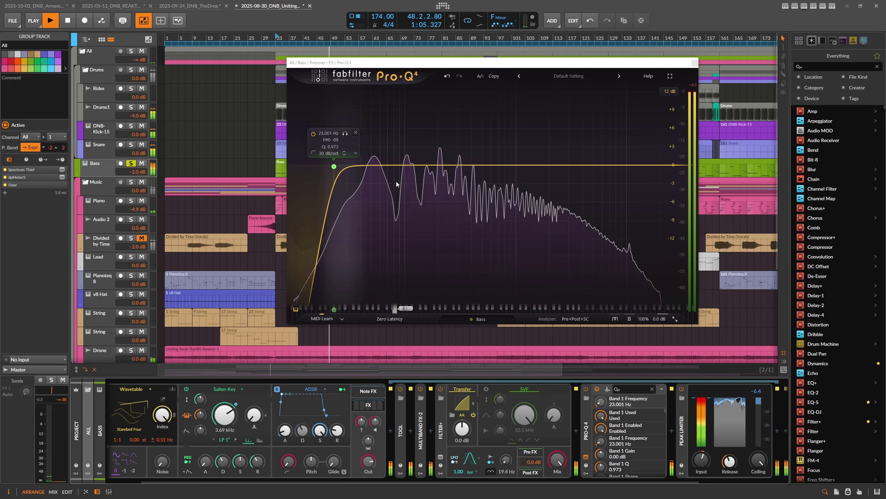
pyautogui.moveTo(361, 147)
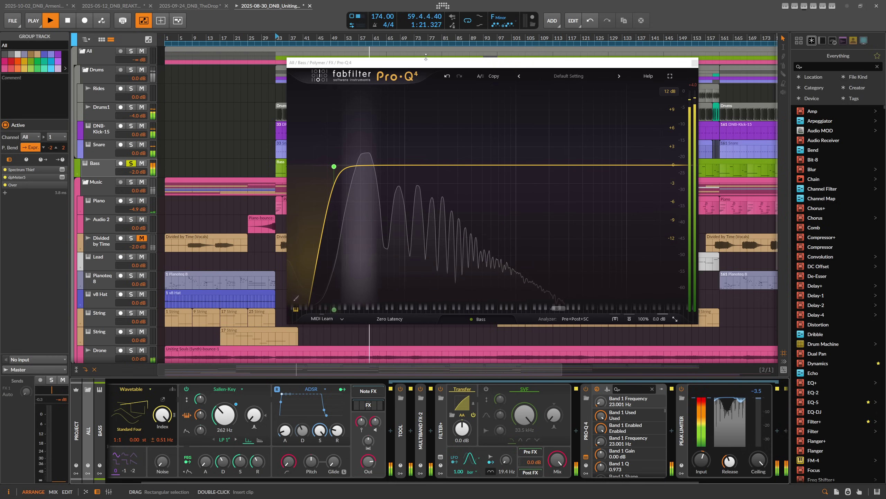
pyautogui.moveTo(401, 63); pyautogui.dragTo(553, 70)
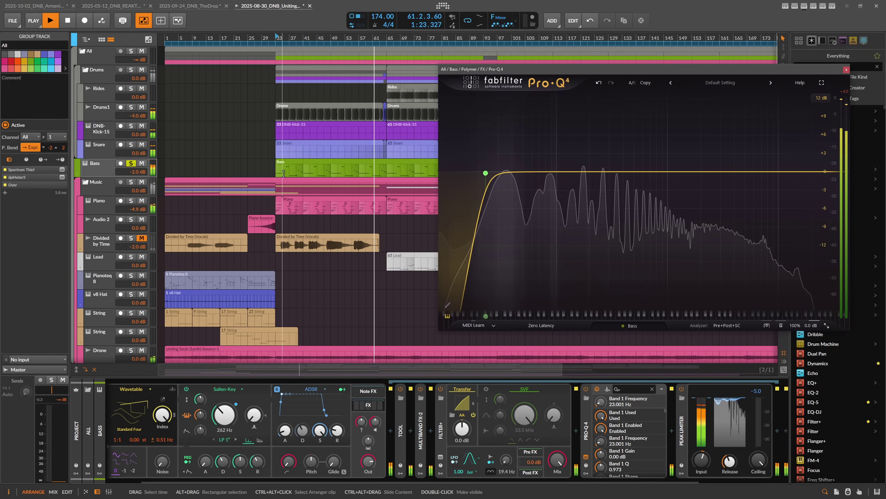
pyautogui.click(294, 165)
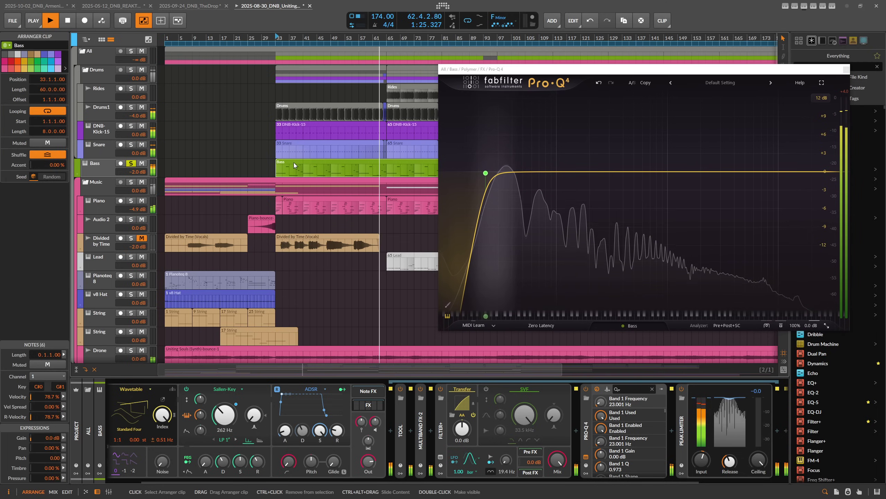
# Step: Open the Bass clip in the note editor; add then remove a Pro-Q 4 band, keeping only Low Cut
pyautogui.doubleClick(294, 164)
pyautogui.moveTo(242, 38); pyautogui.dragTo(318, 198)
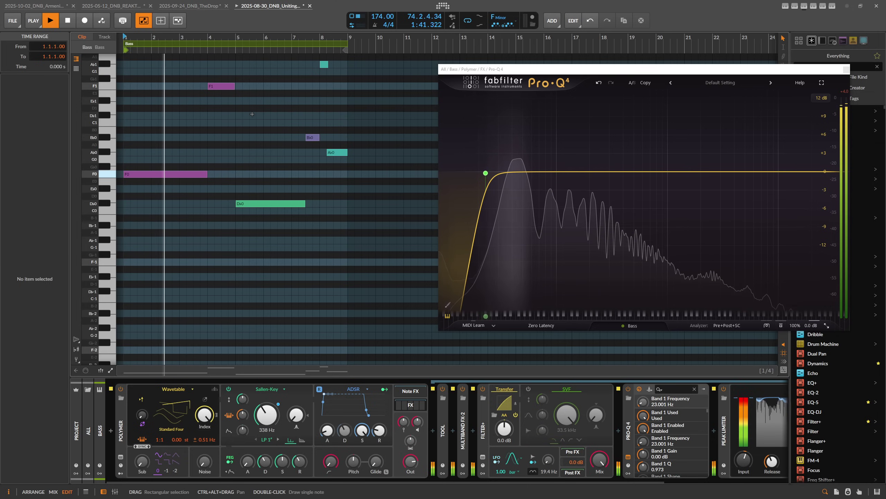
pyautogui.moveTo(526, 72); pyautogui.dragTo(448, 71)
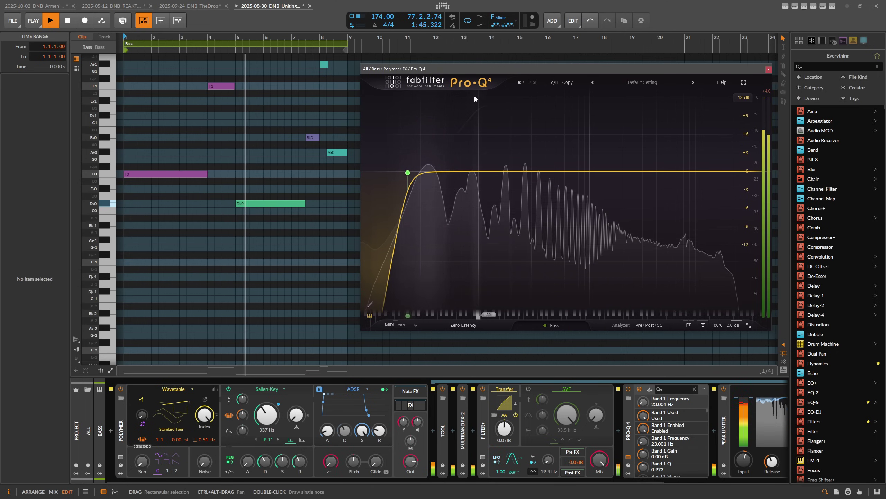
pyautogui.moveTo(444, 158)
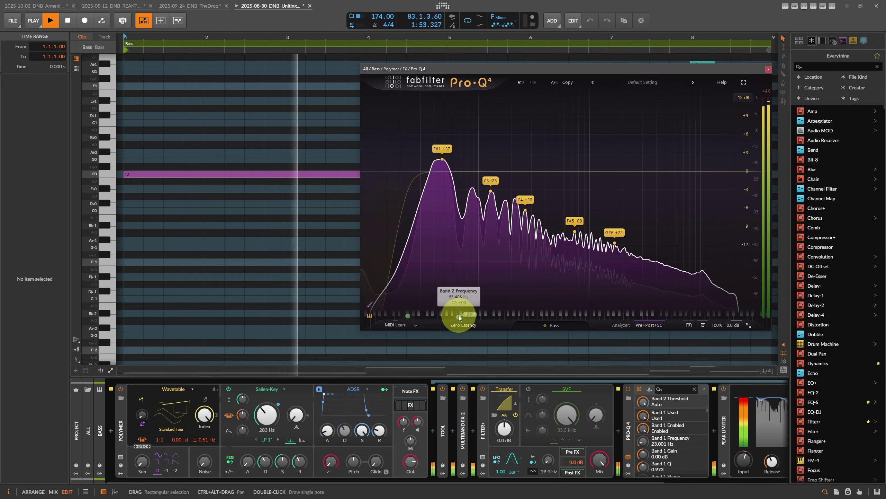
pyautogui.doubleClick(459, 316)
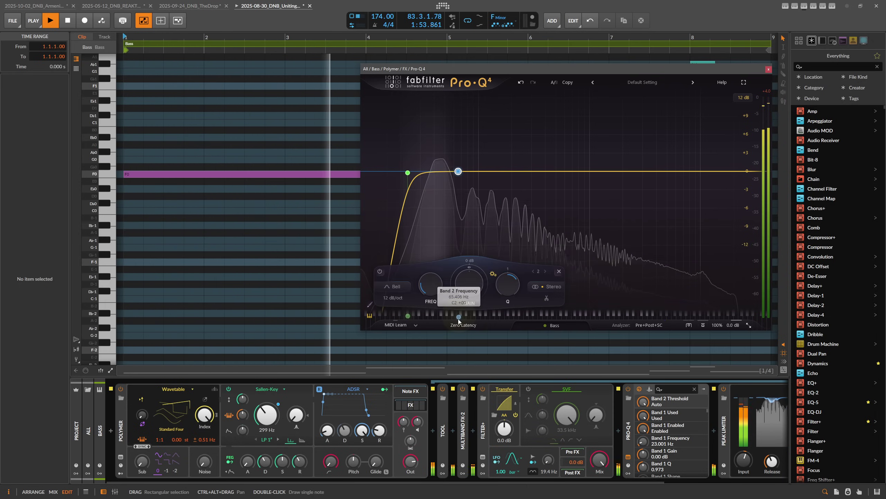
pyautogui.click(559, 271)
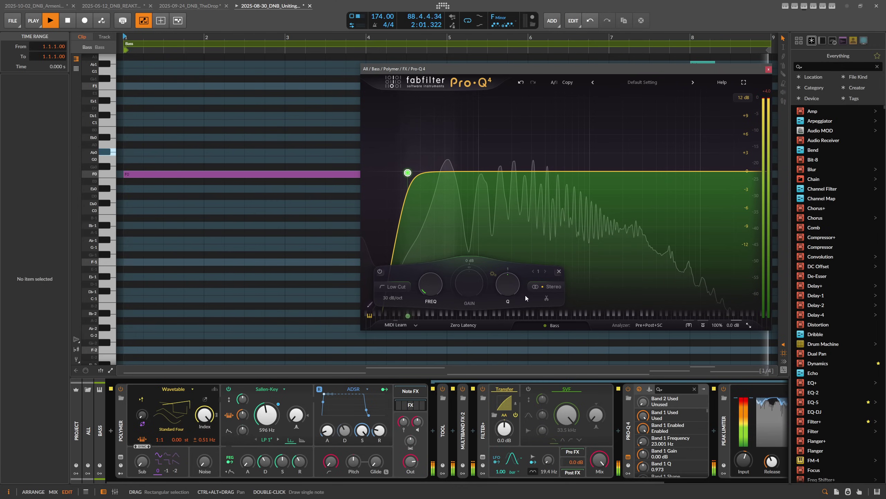
# Step: Close Pro-Q 4 and insert EQ-5 into the Bass effect chain
pyautogui.click(768, 70)
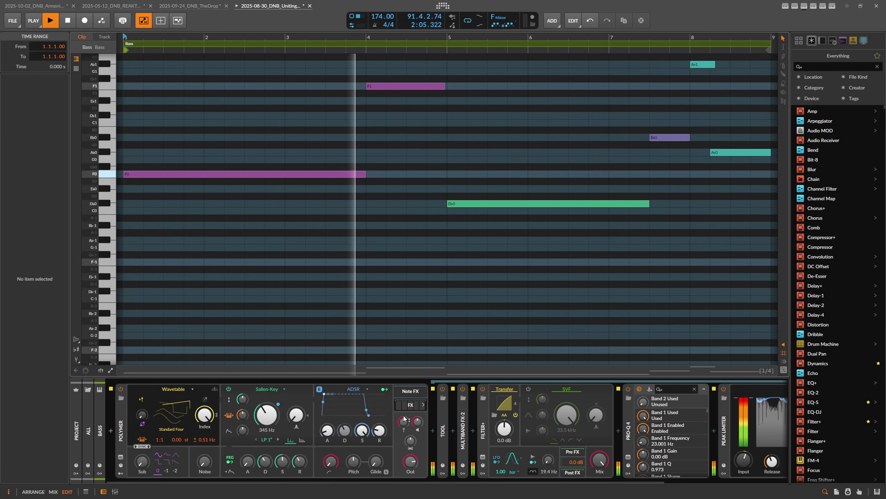
pyautogui.click(619, 431)
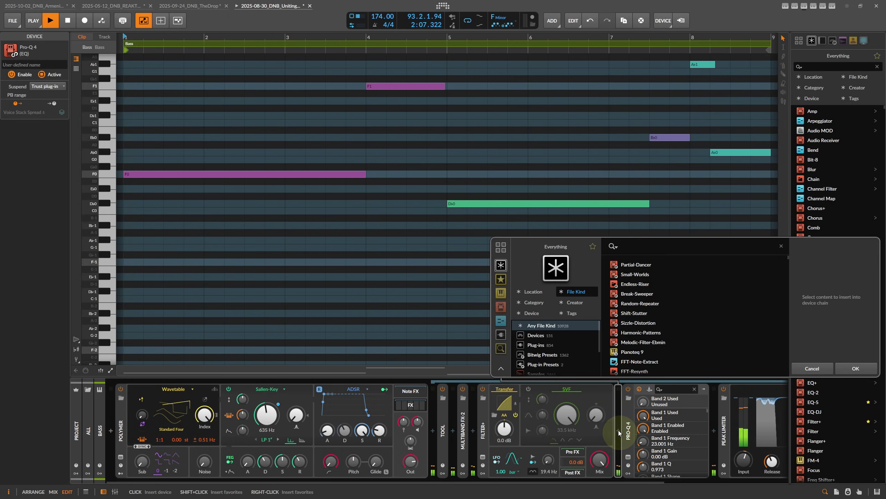
pyautogui.write('eq-5')
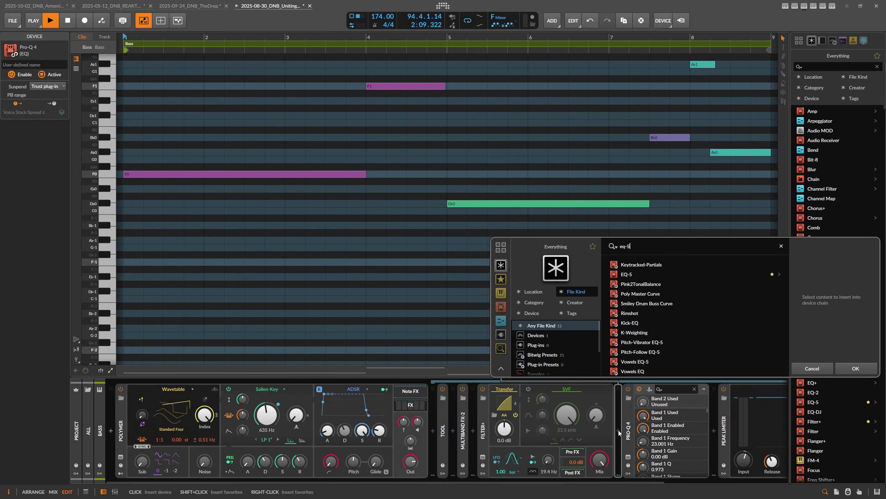
pyautogui.doubleClick(623, 274)
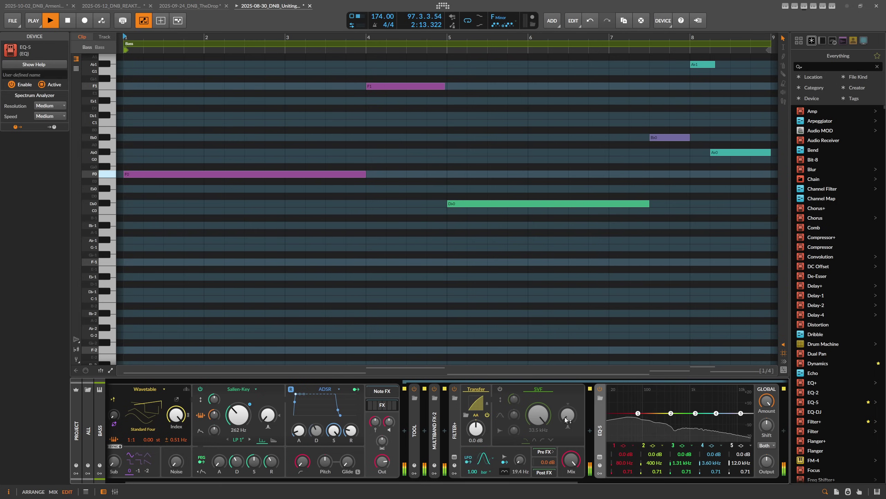
# Step: Set EQ-5's analyser to Huge resolution and Fast speed, and expand its display
pyautogui.click(49, 105)
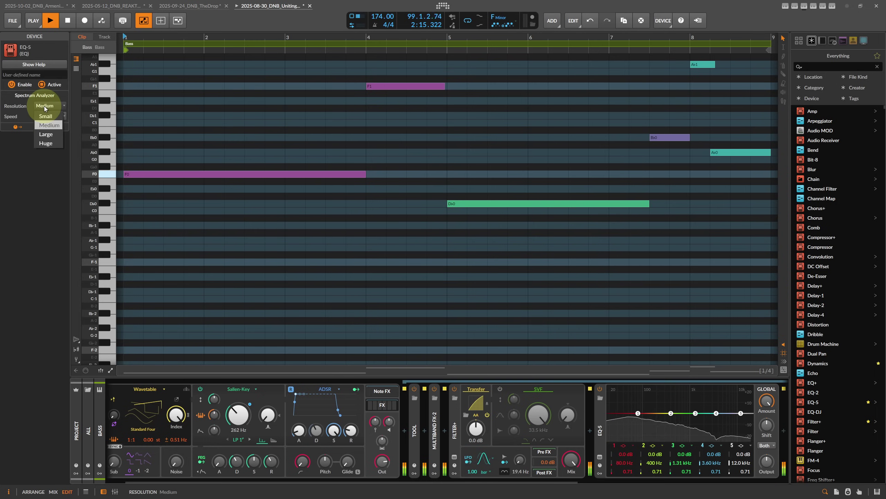
pyautogui.click(49, 141)
pyautogui.click(45, 118)
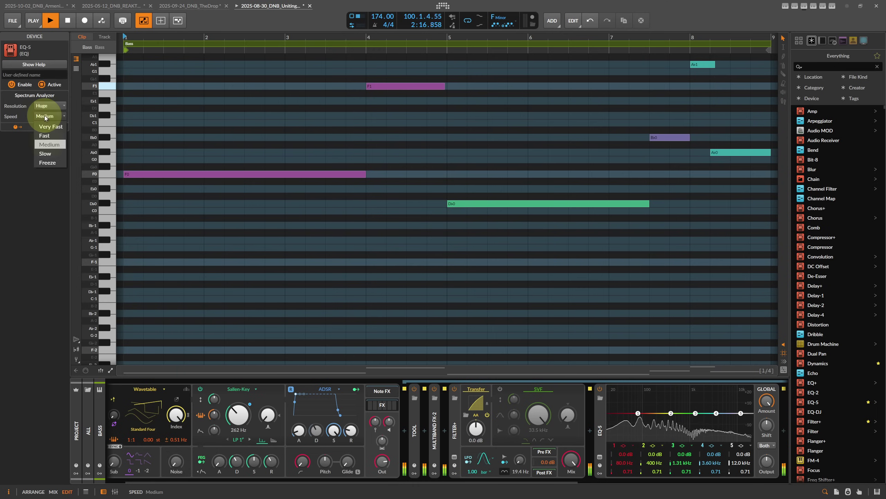
pyautogui.click(44, 136)
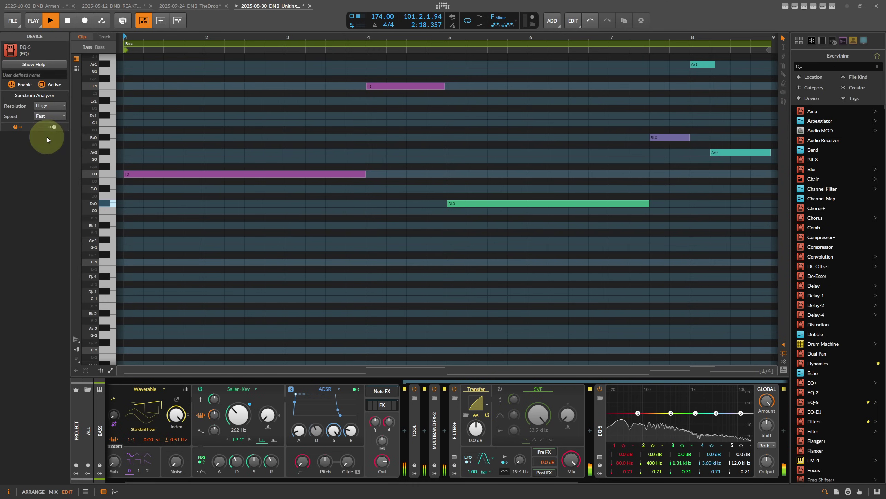
pyautogui.click(600, 456)
# Step: Replay the bass passage twice from the play start, stop around bar 35, and select EQ-5
pyautogui.press('space')
pyautogui.press('space')
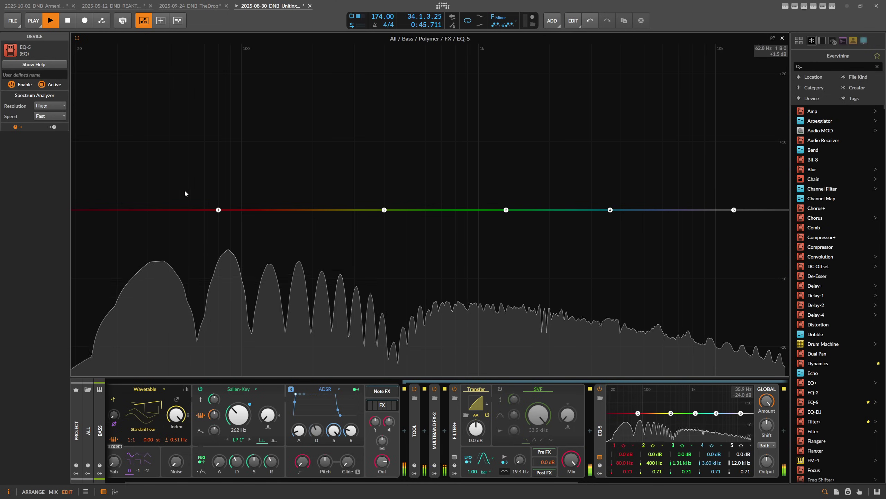
pyautogui.press('space')
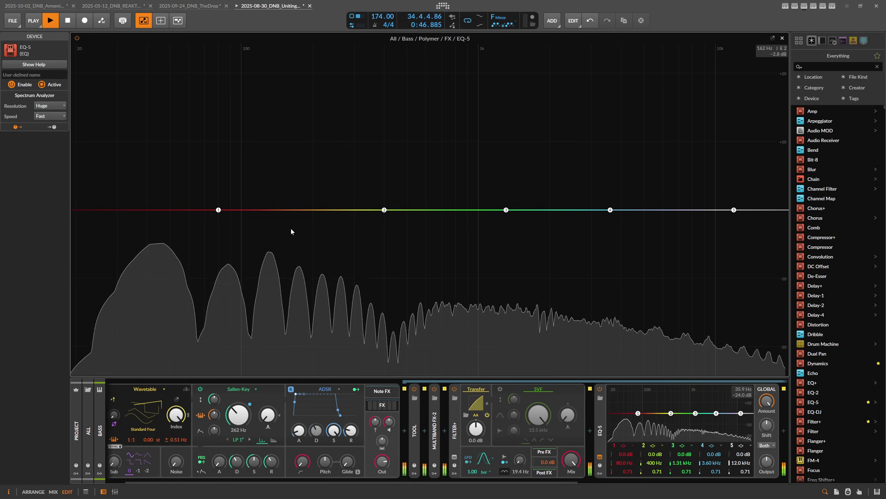
pyautogui.press('space')
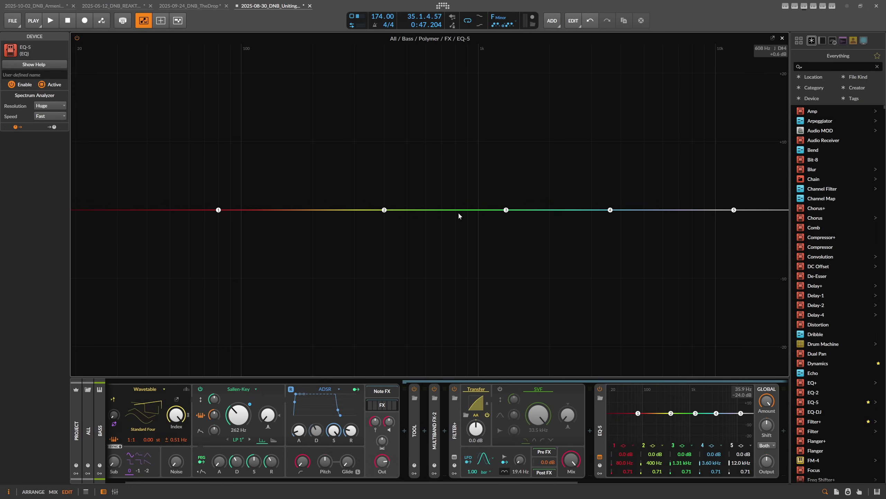
pyautogui.click(602, 441)
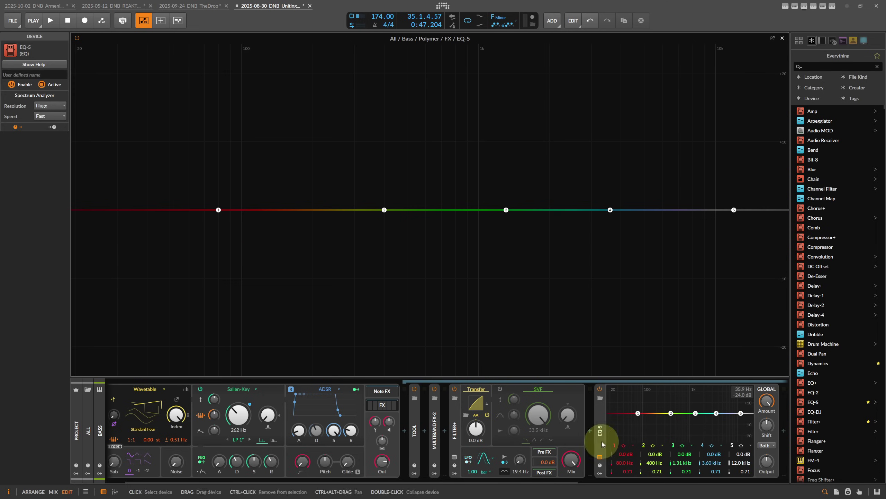
# Step: Add a Keytrack+ modulator to EQ-5's modulator section
pyautogui.click(601, 464)
pyautogui.click(612, 400)
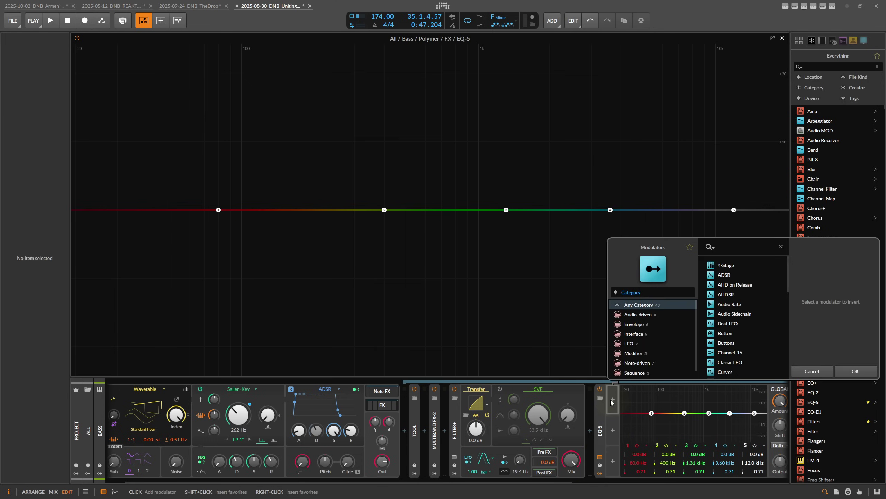
pyautogui.write('jey')
pyautogui.press('BackSpace')
pyautogui.press('BackSpace')
pyautogui.press('BackSpace')
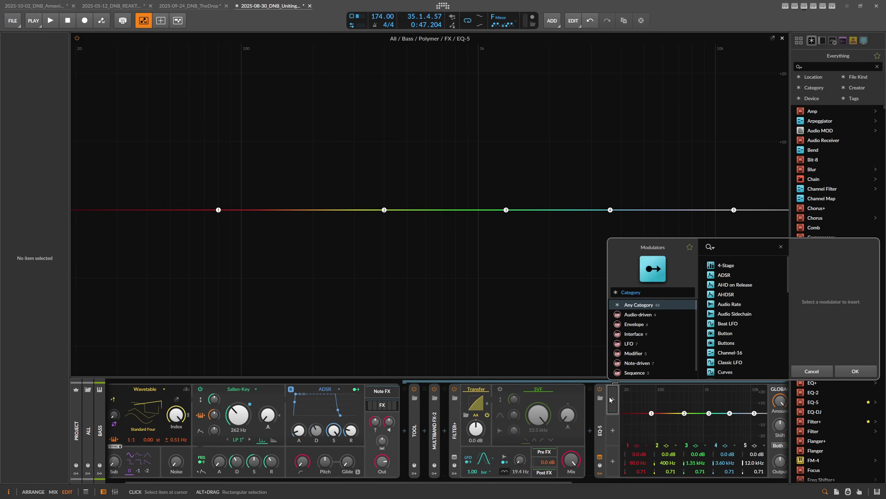
pyautogui.write('key')
pyautogui.doubleClick(727, 276)
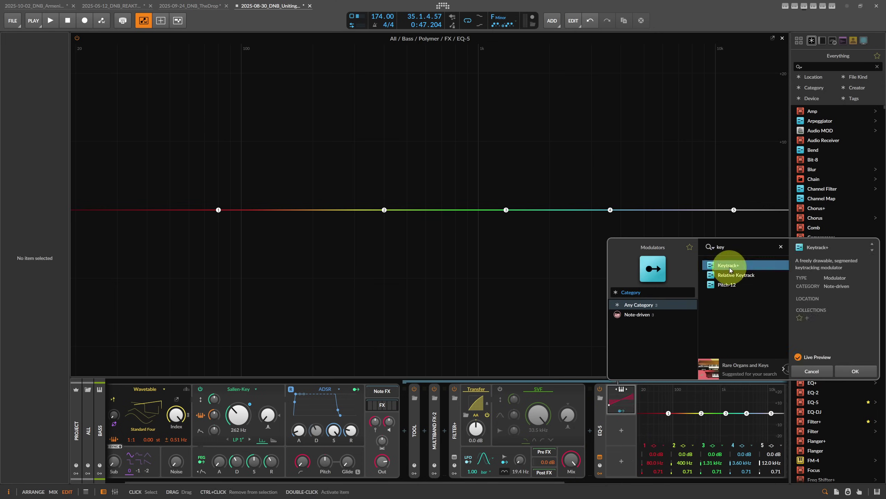
# Step: Map Keytrack+ onto EQ-5 band 1, 2 and 3 frequencies
pyautogui.moveTo(525, 481); pyautogui.dragTo(687, 485)
pyautogui.click(377, 410)
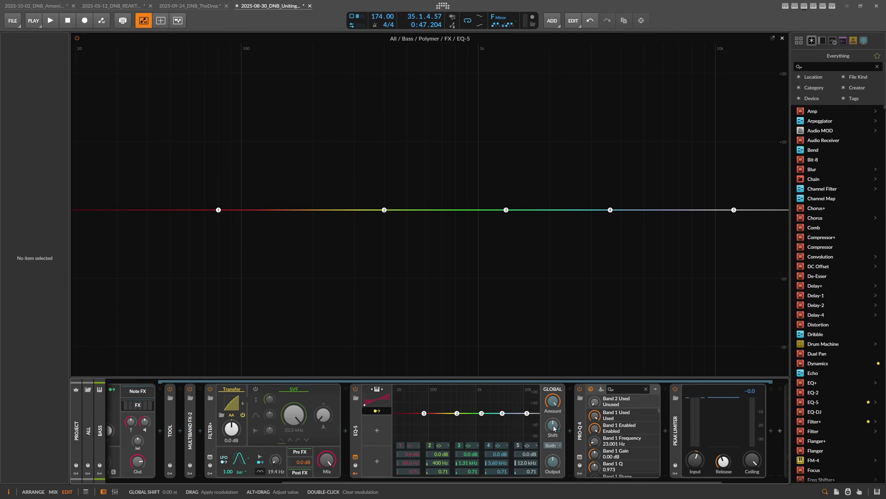
pyautogui.click(431, 421)
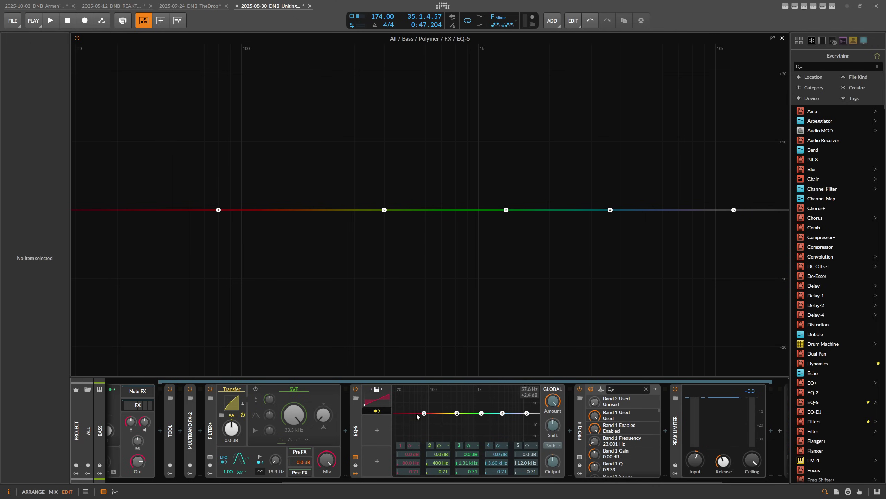
pyautogui.moveTo(544, 432); pyautogui.dragTo(544, 420)
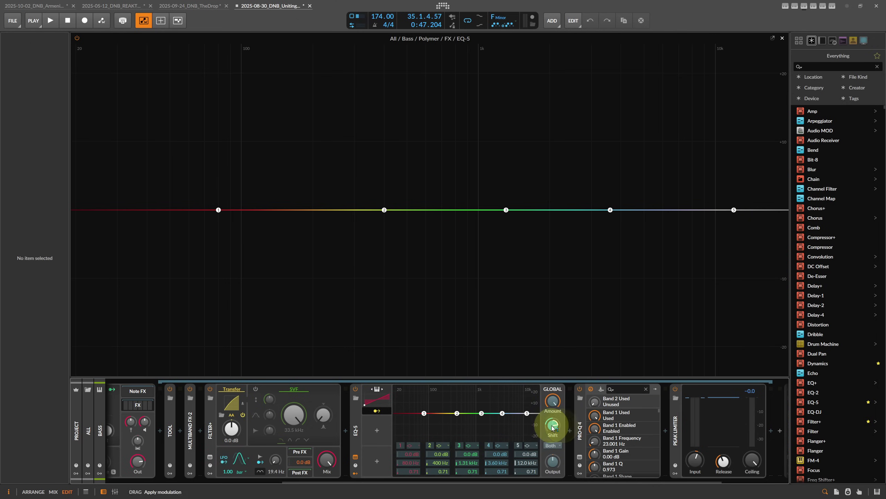
pyautogui.moveTo(410, 463); pyautogui.dragTo(408, 461)
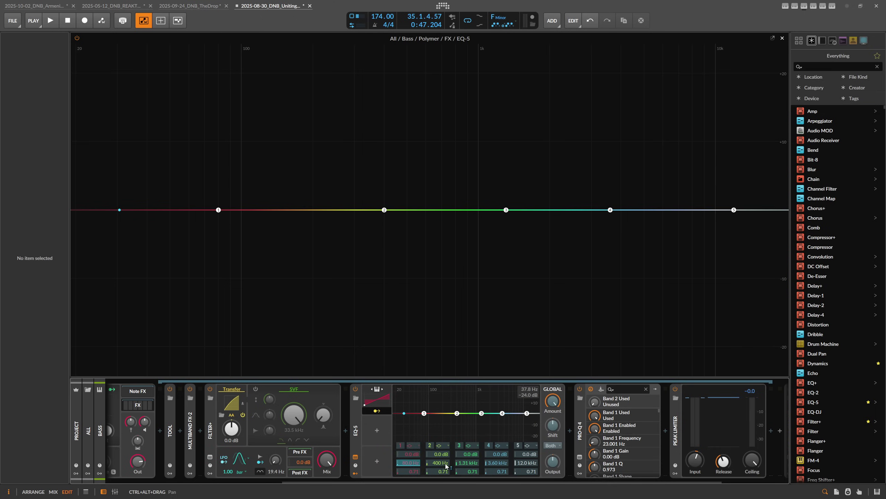
pyautogui.moveTo(408, 463); pyautogui.dragTo(468, 462)
# Step: Enter 60 as the Keytrack+ amount for band 1, 2 and 3 frequencies
pyautogui.click(376, 397)
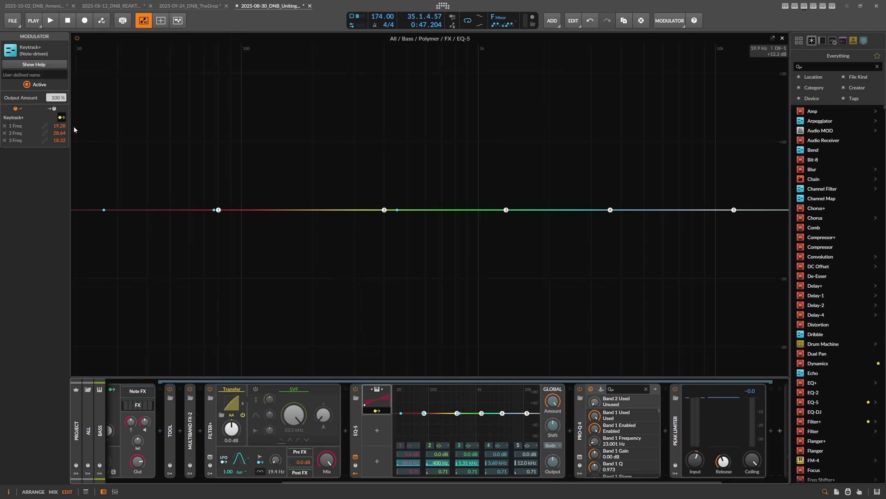
pyautogui.doubleClick(59, 125)
pyautogui.write('60')
pyautogui.press('Return')
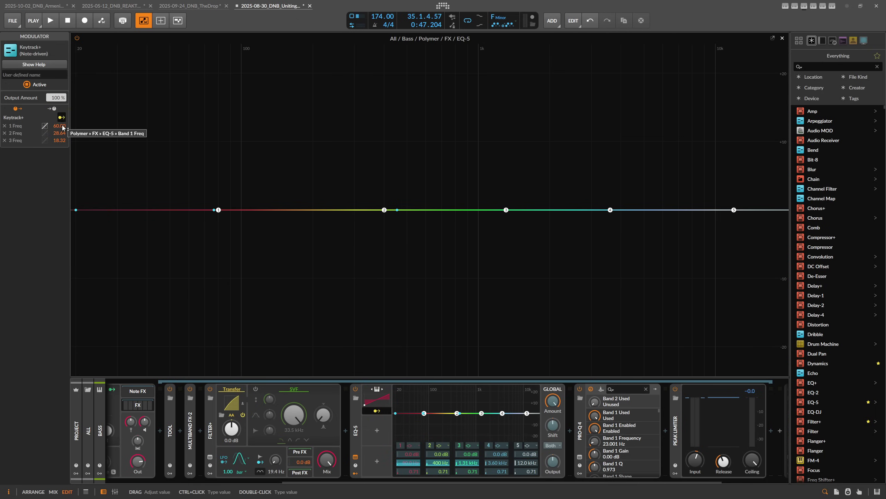
pyautogui.doubleClick(60, 133)
pyautogui.write('60')
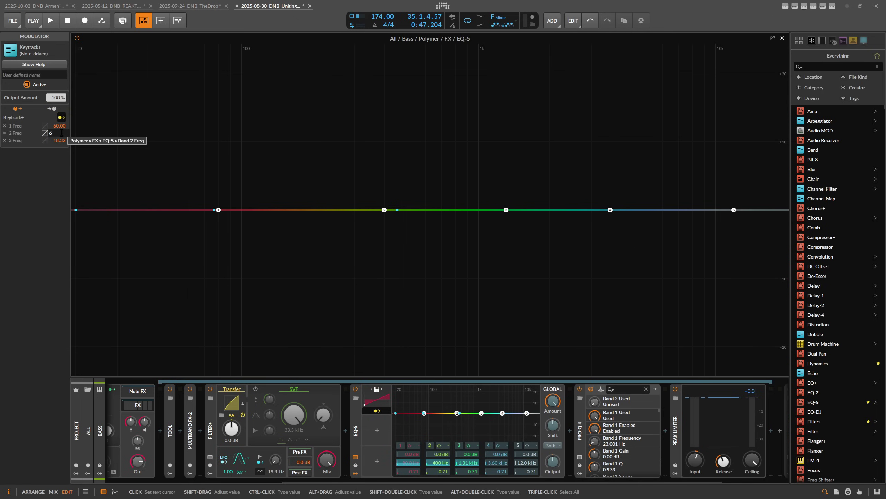
pyautogui.press('Return')
pyautogui.doubleClick(60, 140)
pyautogui.write('60')
pyautogui.press('Return')
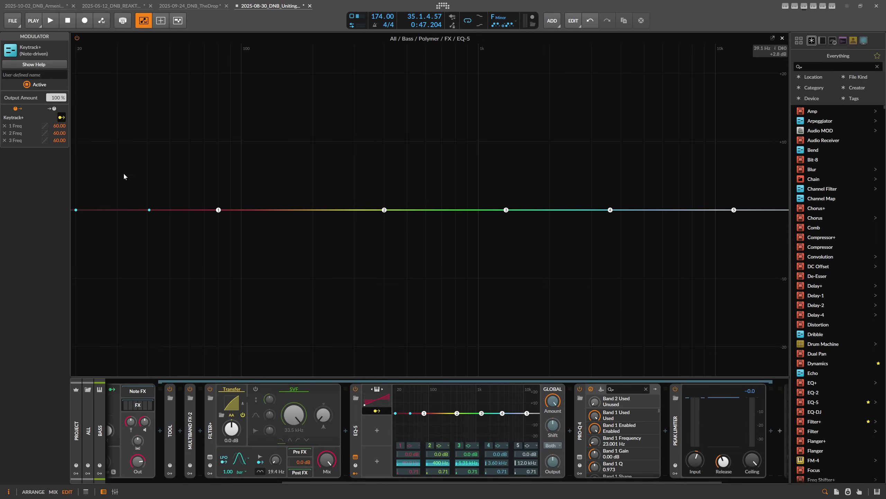
# Step: Leave mapping mode, then view and close the Keytrack+ help page
pyautogui.click(61, 117)
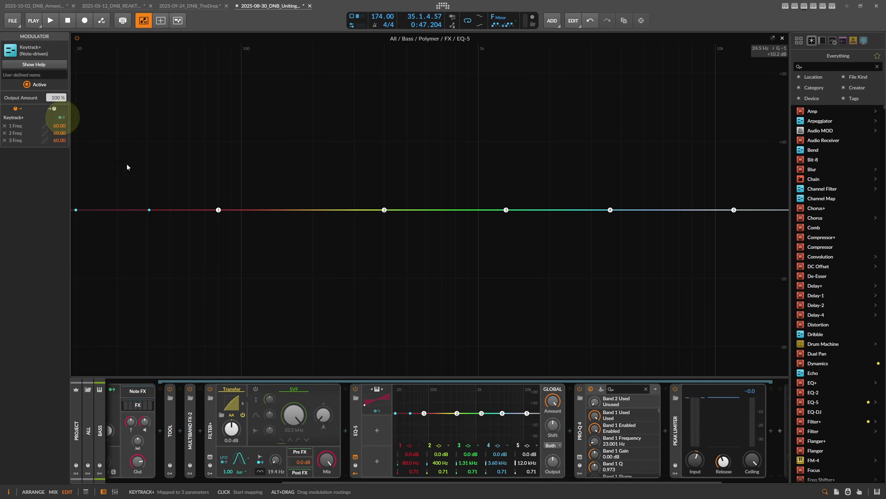
pyautogui.click(368, 390)
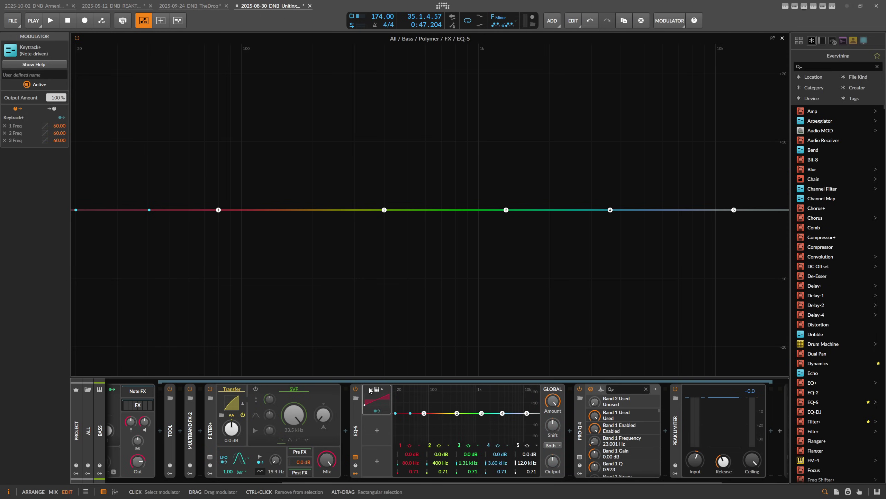
pyautogui.click(57, 65)
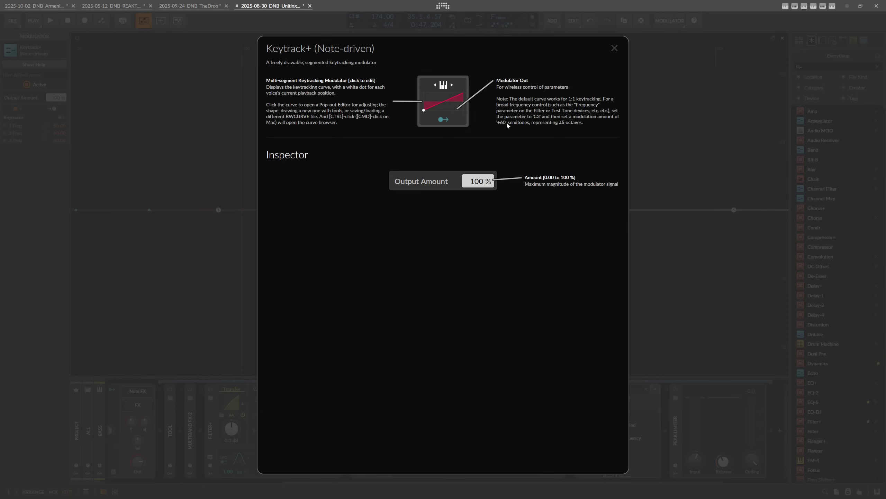
pyautogui.click(615, 50)
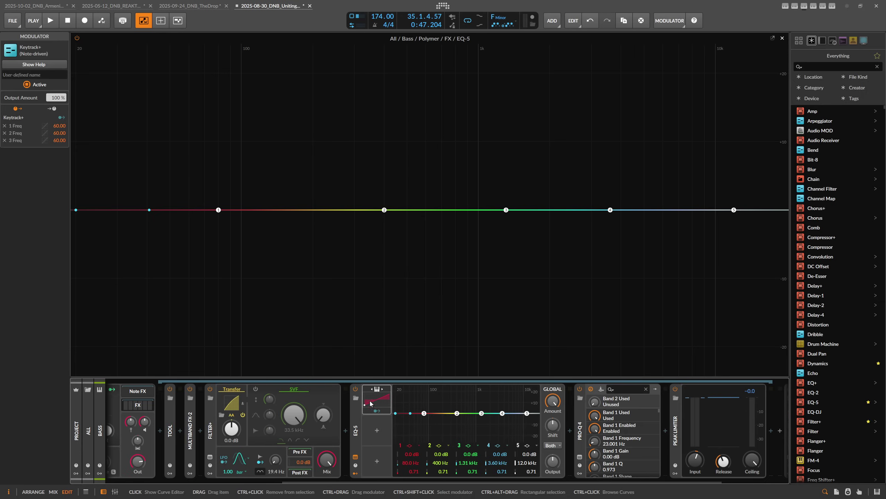
# Step: Set EQ-5 band frequencies to notes C (262 Hz), C4 (523 Hz) and G4 (784 Hz)
pyautogui.tripleClick(411, 462)
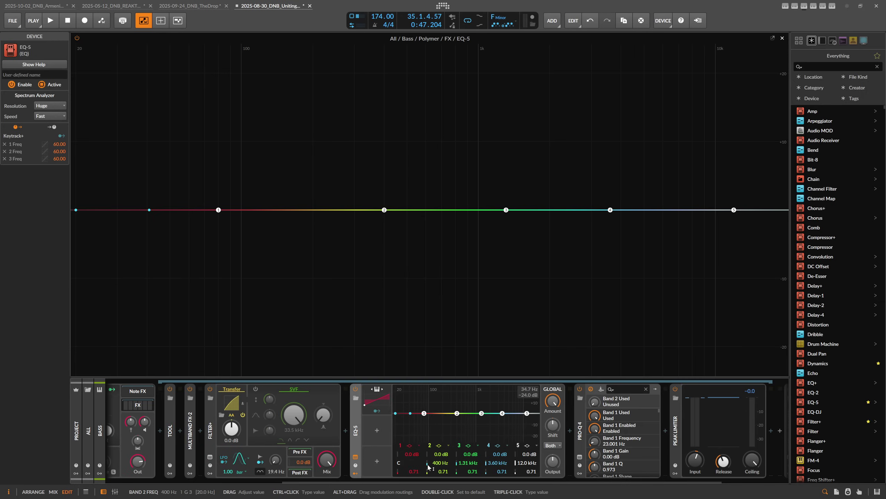
pyautogui.write('C')
pyautogui.press('Return')
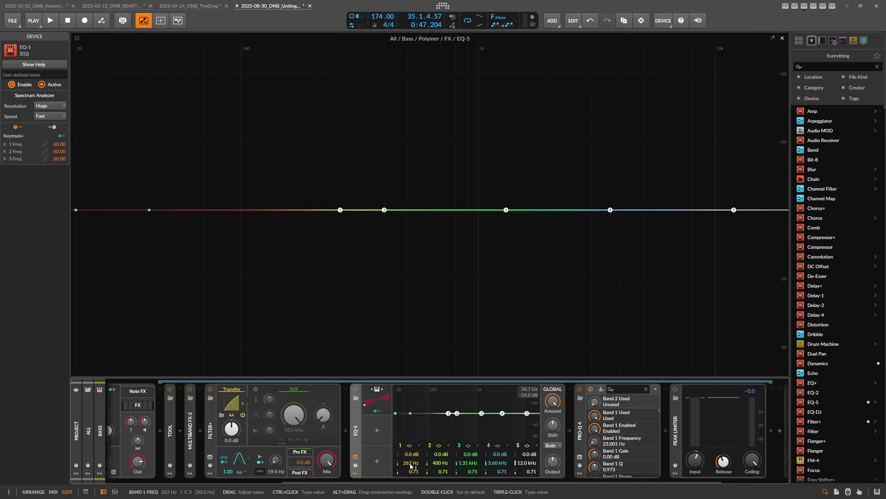
pyautogui.tripleClick(441, 467)
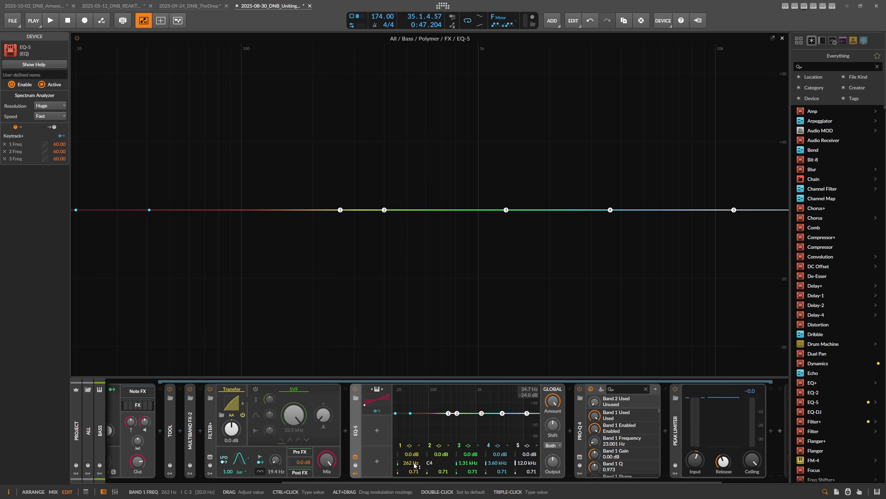
pyautogui.press('Return')
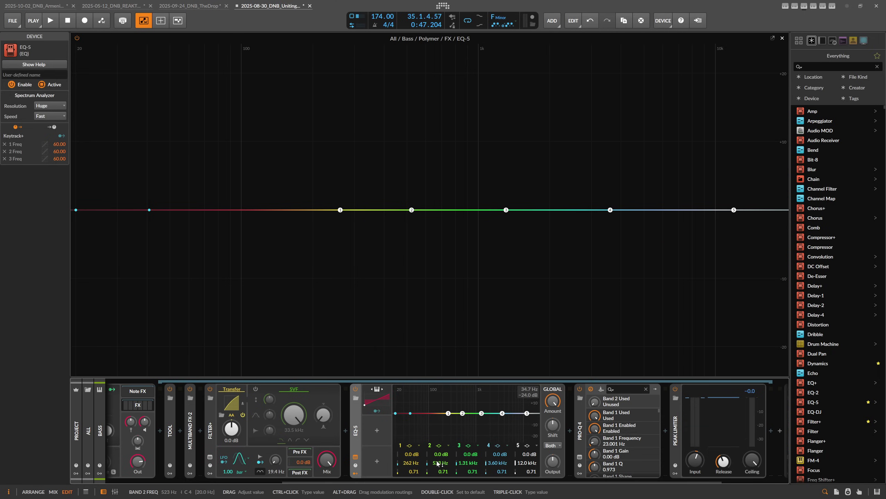
pyautogui.tripleClick(467, 463)
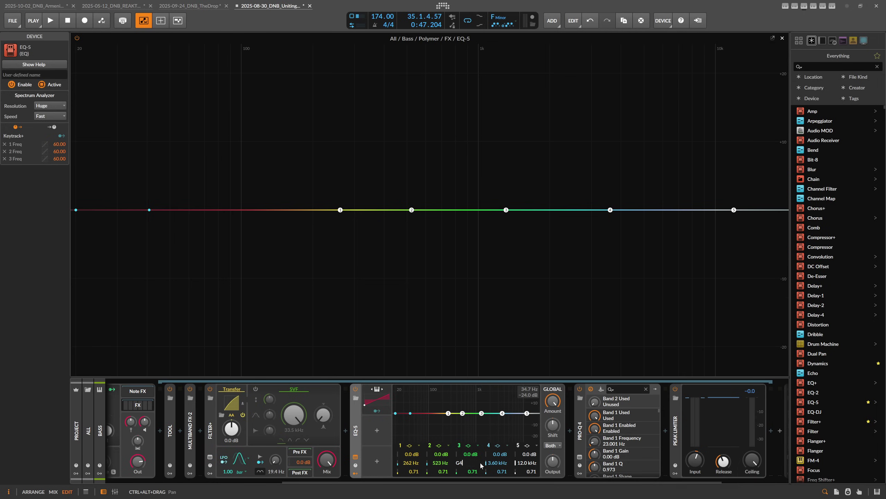
pyautogui.write('G4')
pyautogui.press('Return')
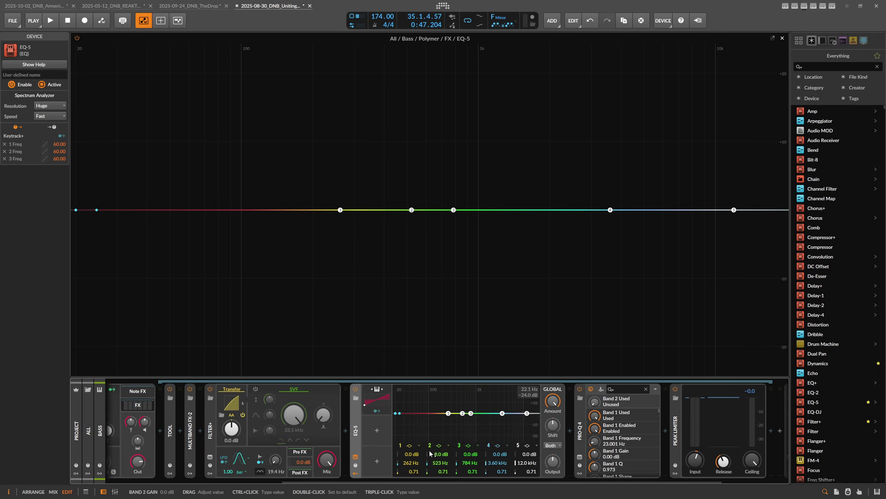
# Step: Set the Q of EQ-5 bands 1, 2 and 3 to 10
pyautogui.moveTo(415, 471)
pyautogui.mouseDown()
pyautogui.moveTo(414, 479)
pyautogui.moveTo(412, 447)
pyautogui.moveTo(421, 474)
pyautogui.mouseUp()
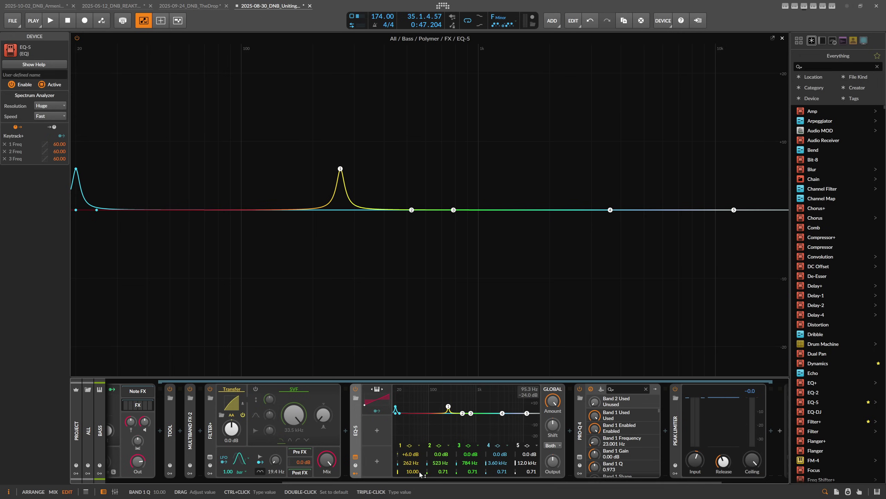
pyautogui.keyDown('ctrl'); pyautogui.click(439, 470); pyautogui.keyUp('ctrl')
pyautogui.write('10')
pyautogui.press('Return')
pyautogui.keyDown('ctrl'); pyautogui.click(470, 471); pyautogui.keyUp('ctrl')
pyautogui.write('10')
pyautogui.press('Return')
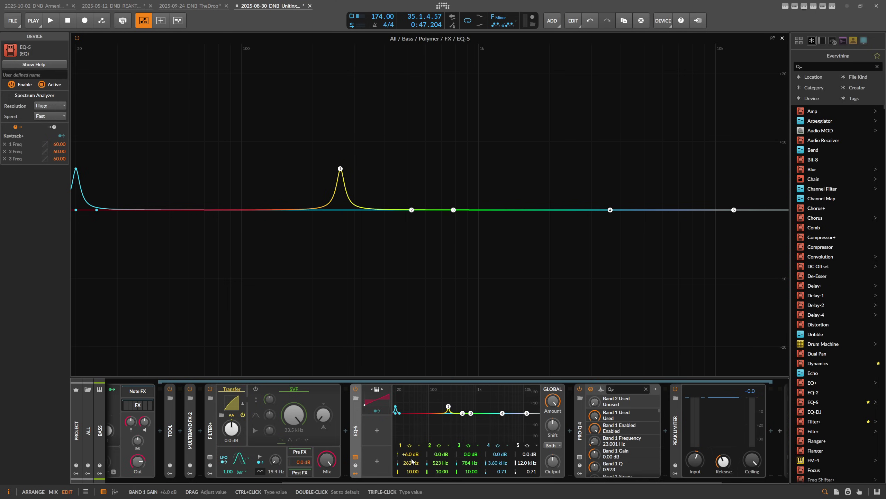
# Step: During playback, shape bands 1–3 to +13.8, -21.6 and -18.1 dB; reset the ALL group to 0 dB
pyautogui.moveTo(416, 453); pyautogui.dragTo(416, 483)
pyautogui.press('space')
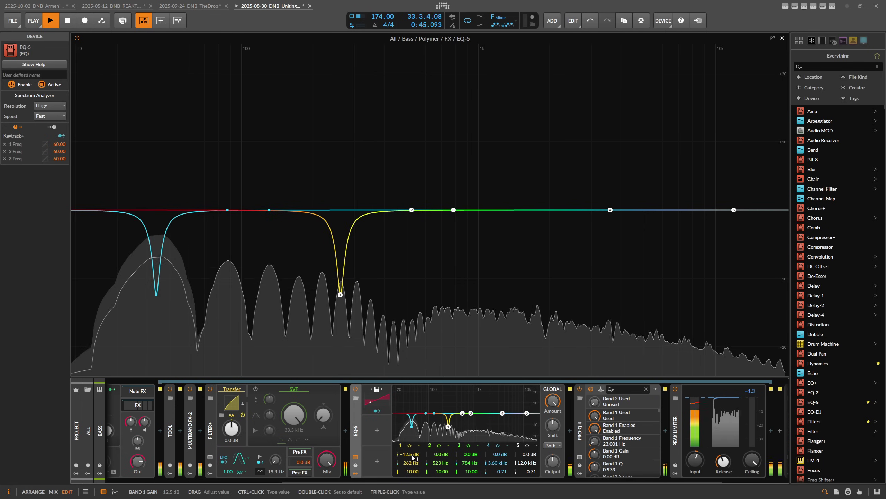
pyautogui.moveTo(412, 458); pyautogui.dragTo(413, 469)
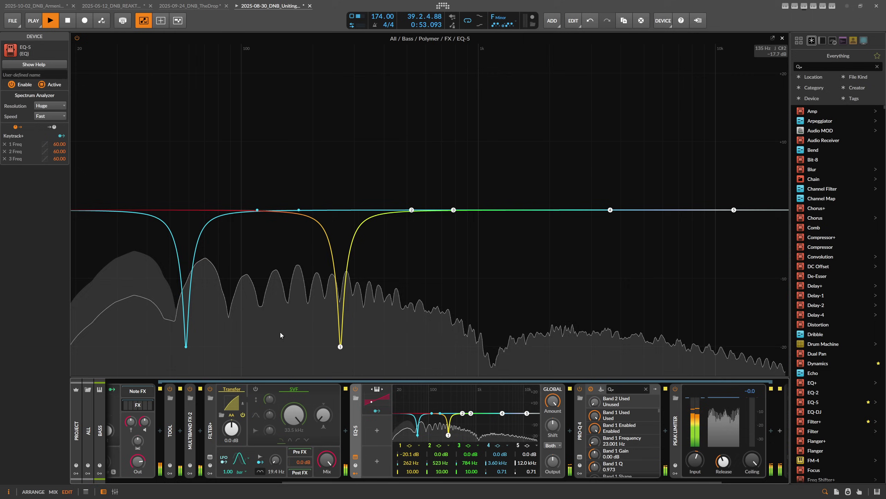
pyautogui.moveTo(440, 454); pyautogui.dragTo(470, 430)
pyautogui.click(93, 431)
pyautogui.doubleClick(59, 475)
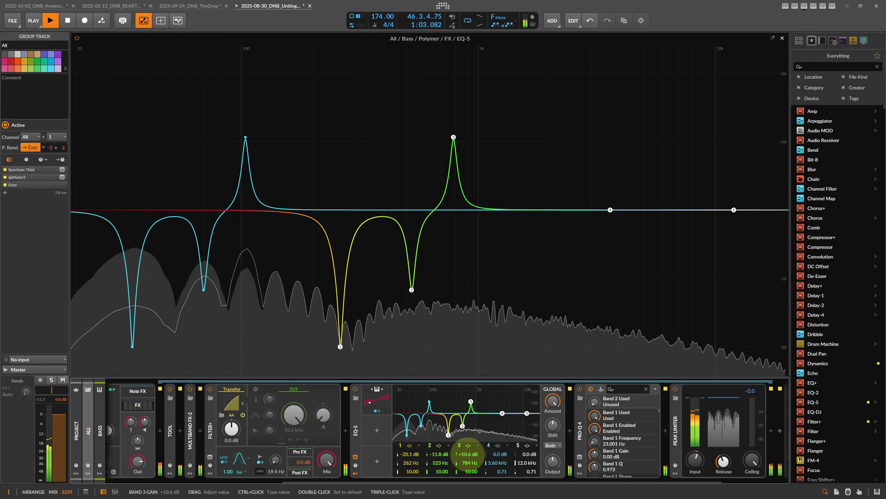
pyautogui.moveTo(467, 454)
pyautogui.mouseDown()
pyautogui.moveTo(468, 445)
pyautogui.moveTo(440, 449)
pyautogui.moveTo(440, 459)
pyautogui.moveTo(468, 457)
pyautogui.moveTo(468, 466)
pyautogui.mouseUp()
pyautogui.moveTo(410, 454)
pyautogui.mouseDown()
pyautogui.moveTo(411, 441)
pyautogui.moveTo(409, 454)
pyautogui.mouseUp()
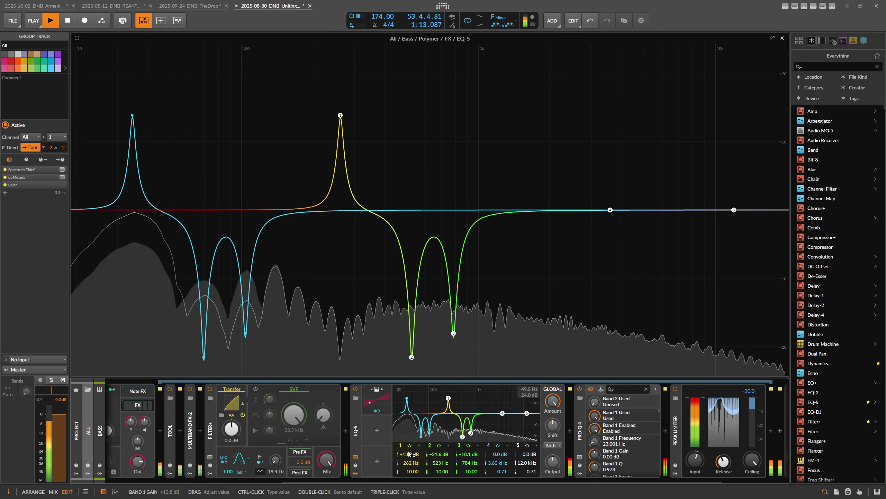
pyautogui.press('space')
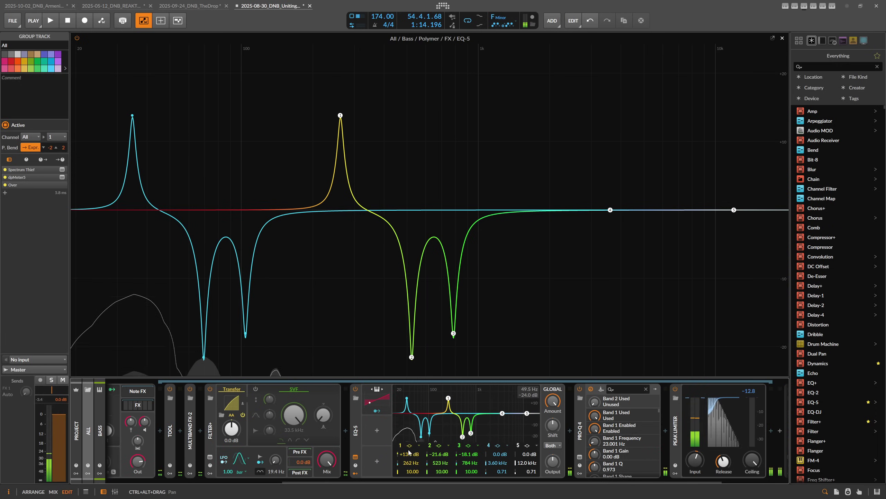
# Step: Scroll to the Bass's EQ-5 and reset band 1 and band 3 gains to 0 dB
pyautogui.click(357, 430)
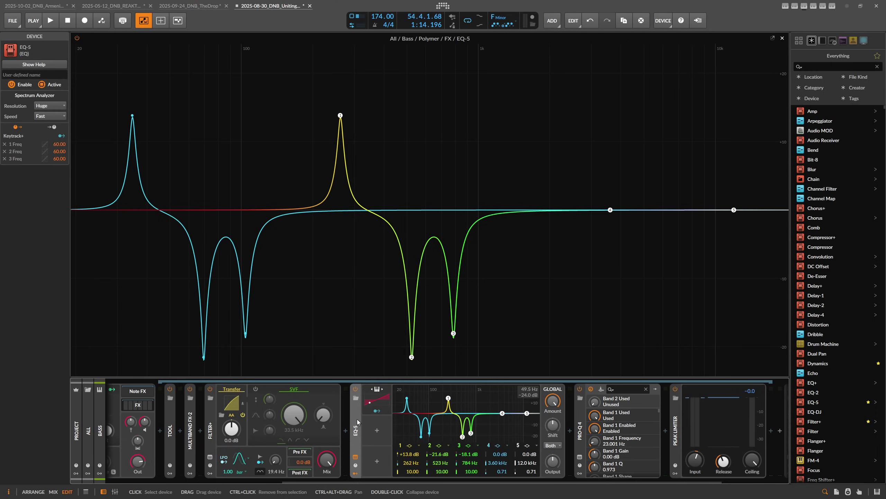
pyautogui.moveTo(361, 482); pyautogui.dragTo(149, 488)
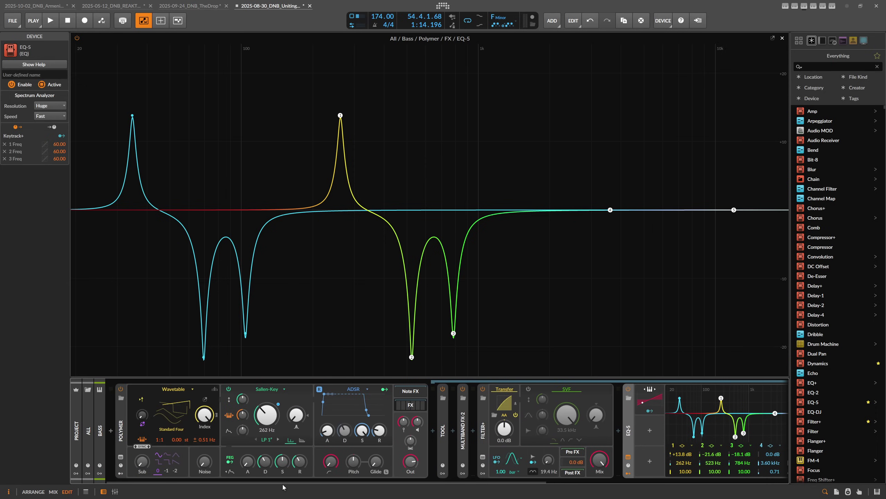
pyautogui.moveTo(284, 486); pyautogui.dragTo(421, 482)
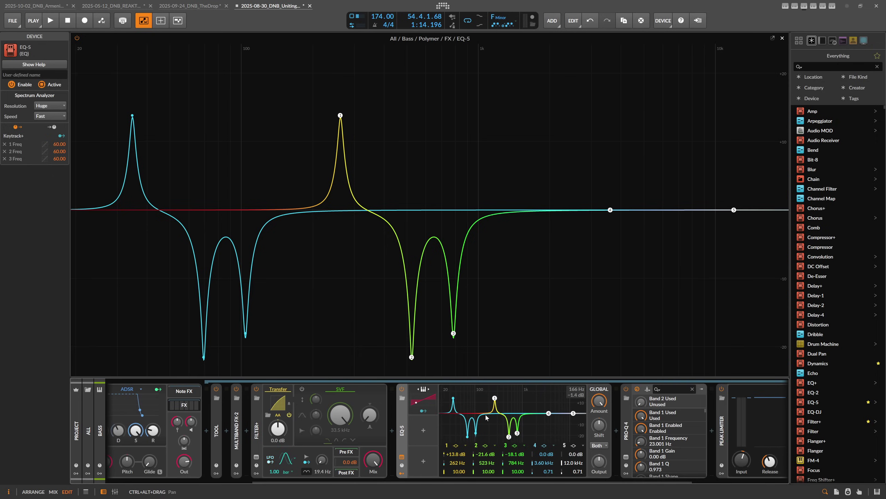
pyautogui.doubleClick(456, 454)
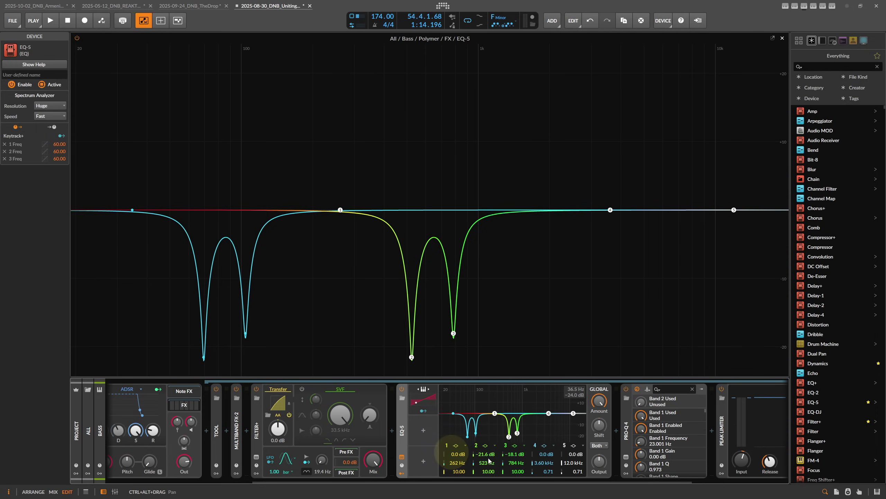
pyautogui.doubleClick(517, 454)
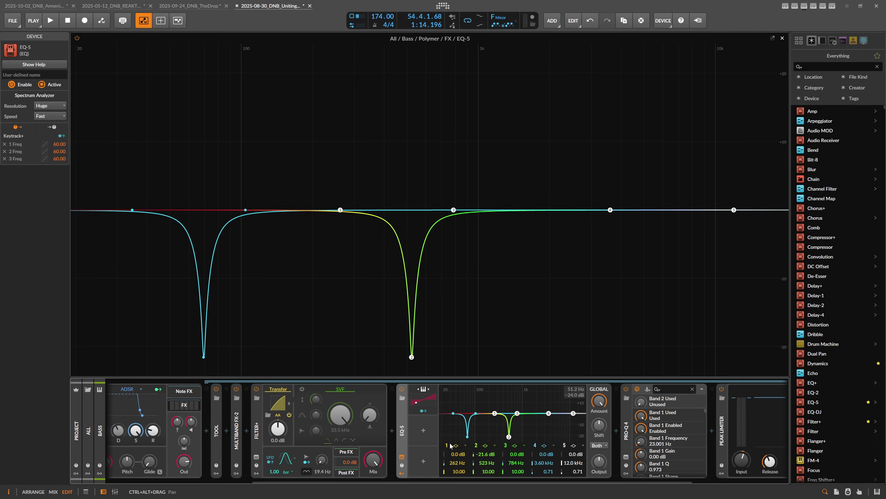
# Step: Replace the Bass EQ-5 with the Keytracked-Partials preset and start playback
pyautogui.click(402, 397)
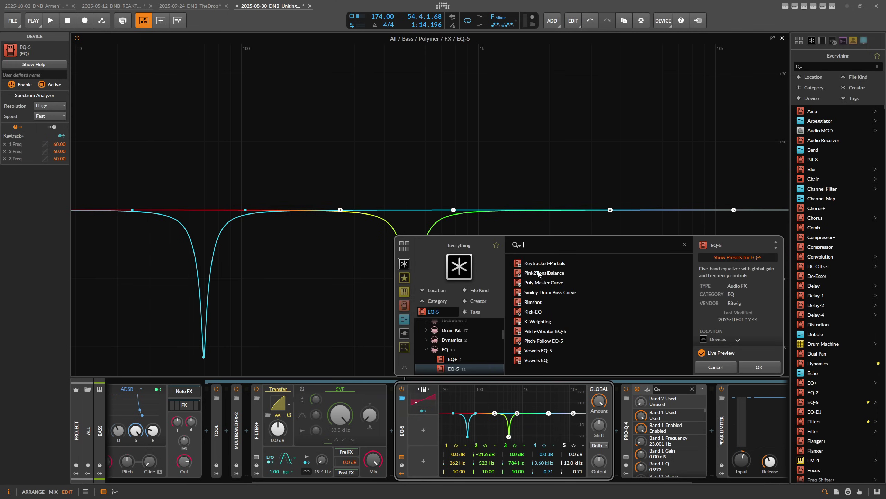
pyautogui.doubleClick(536, 264)
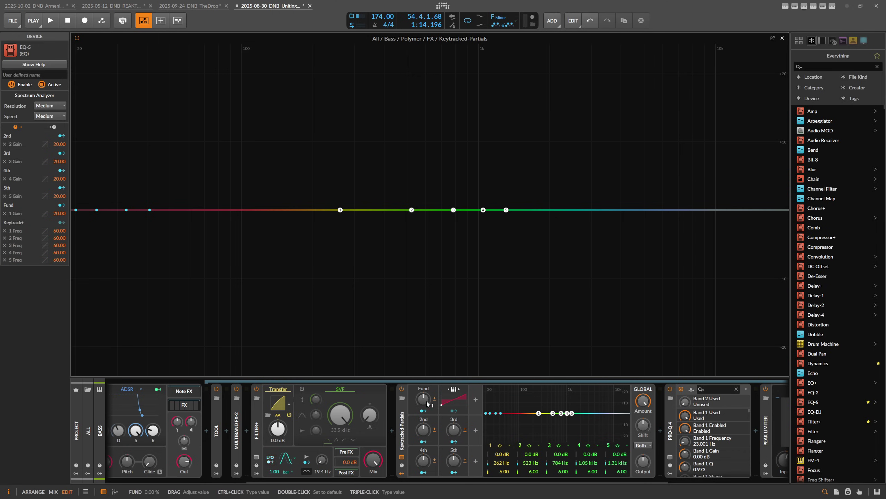
pyautogui.press('space')
# Step: Set the partials: fundamental 64%, 5th raised, 4th -57.6%, 3rd about 20%, then stop
pyautogui.moveTo(423, 400); pyautogui.dragTo(454, 424)
pyautogui.moveTo(457, 459); pyautogui.dragTo(453, 429)
pyautogui.moveTo(423, 460); pyautogui.dragTo(423, 460)
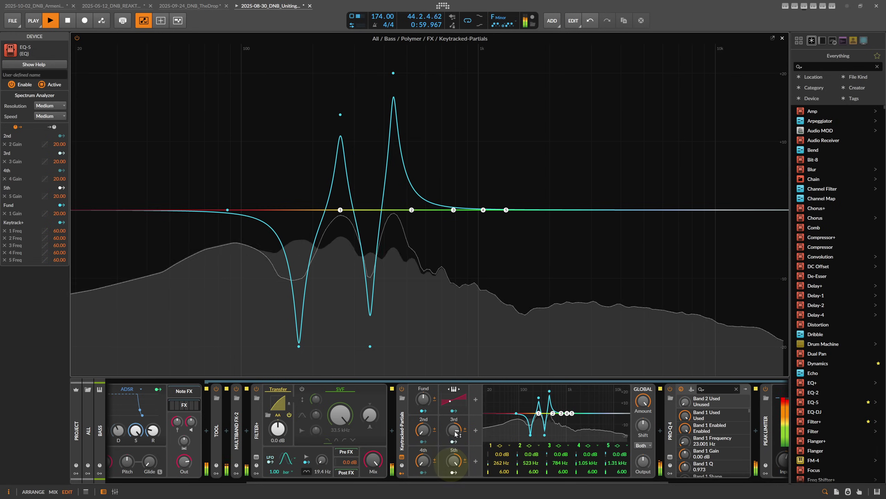
pyautogui.moveTo(454, 432); pyautogui.dragTo(453, 429)
pyautogui.press('space')
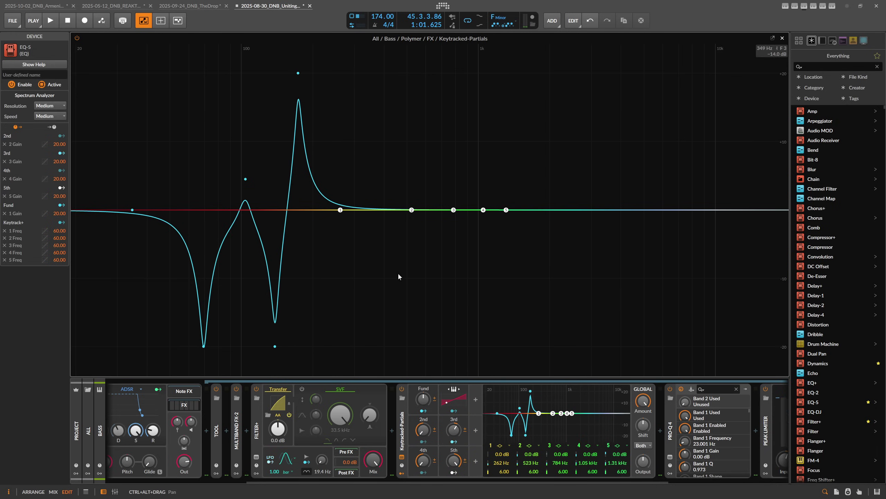
pyautogui.click(783, 39)
# Step: Back in the arrangement, unsolo the Bass and play from bar 33
pyautogui.hotkey('alt', '1')
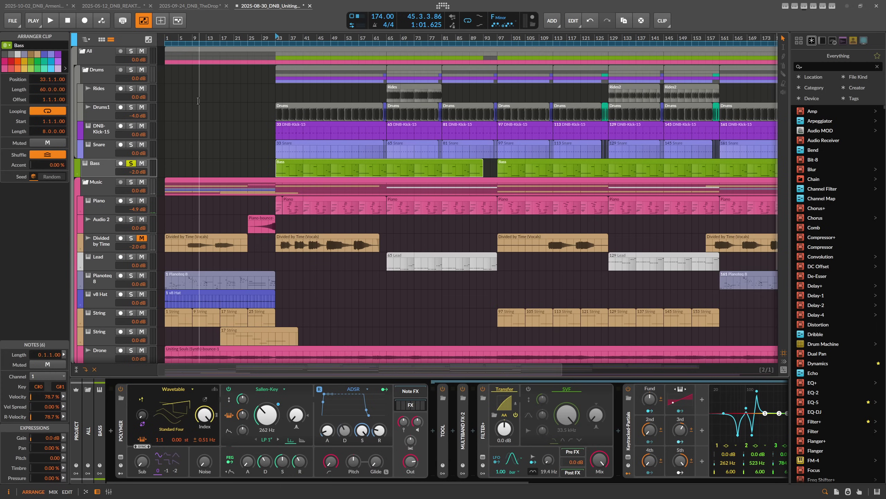
pyautogui.click(130, 163)
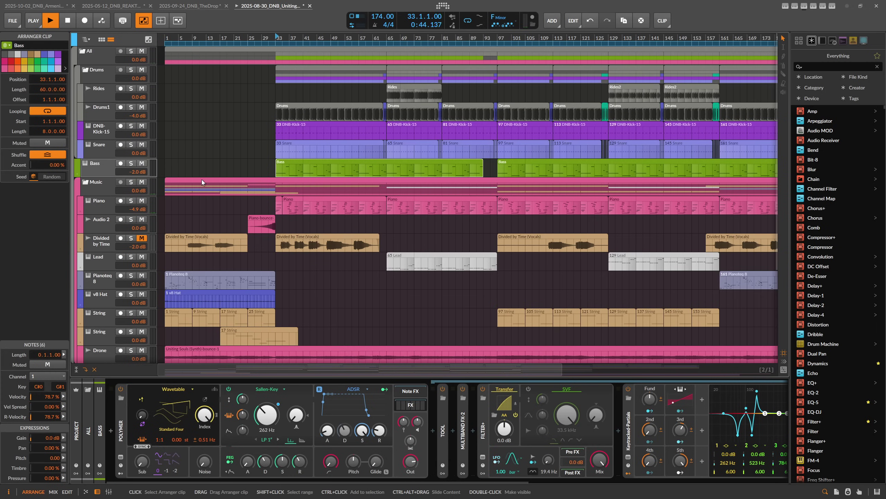
pyautogui.press('space')
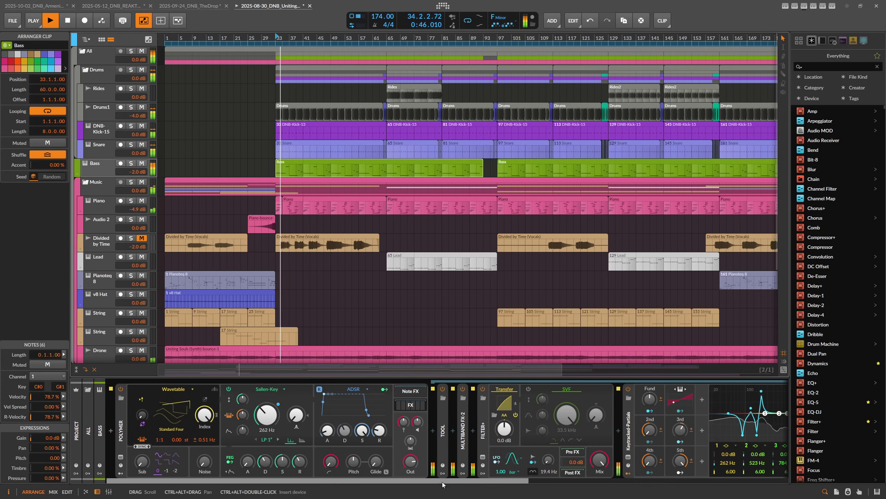
pyautogui.moveTo(442, 483); pyautogui.dragTo(586, 480)
# Step: Set the 5th partial to 48%, reset the 2nd to 0%, and pull the 3rd to -100%
pyautogui.click(415, 461)
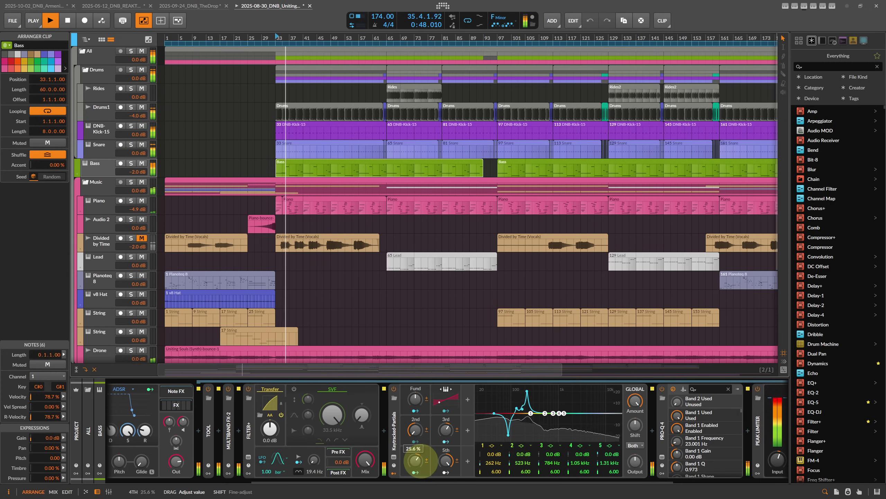
pyautogui.moveTo(415, 460); pyautogui.dragTo(446, 462)
pyautogui.doubleClick(415, 430)
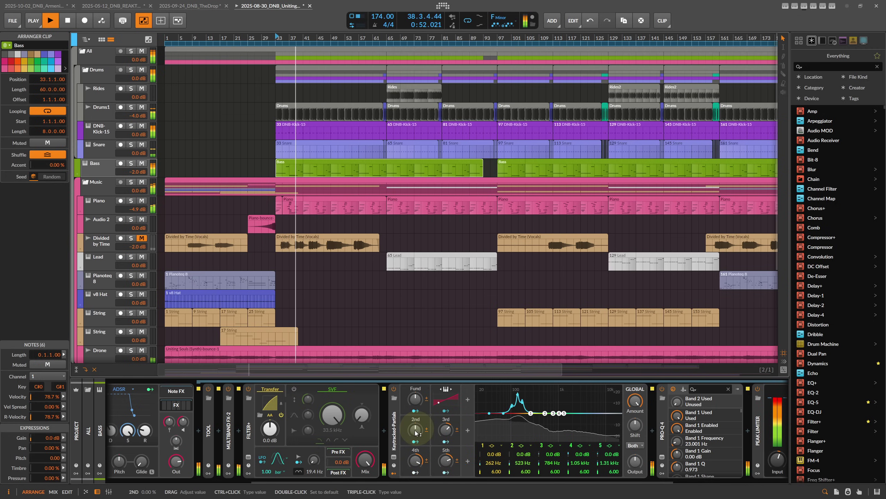
pyautogui.moveTo(446, 430); pyautogui.dragTo(446, 448)
pyautogui.click(415, 460)
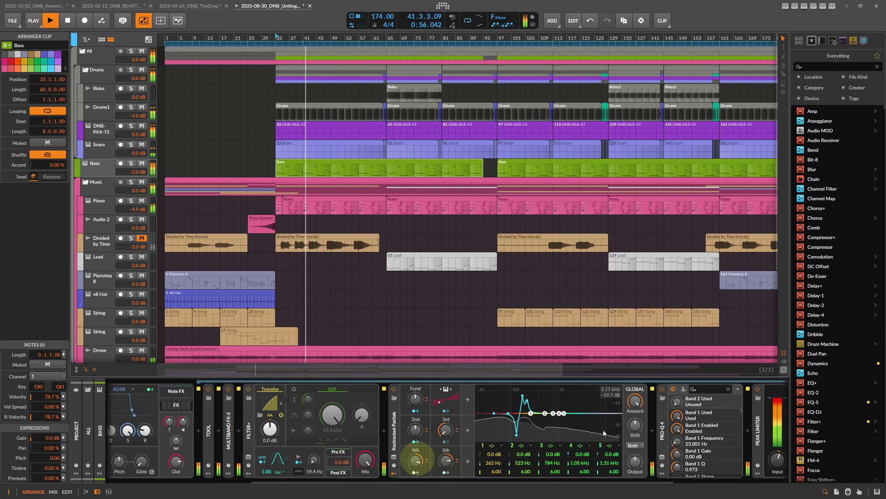
pyautogui.click(395, 391)
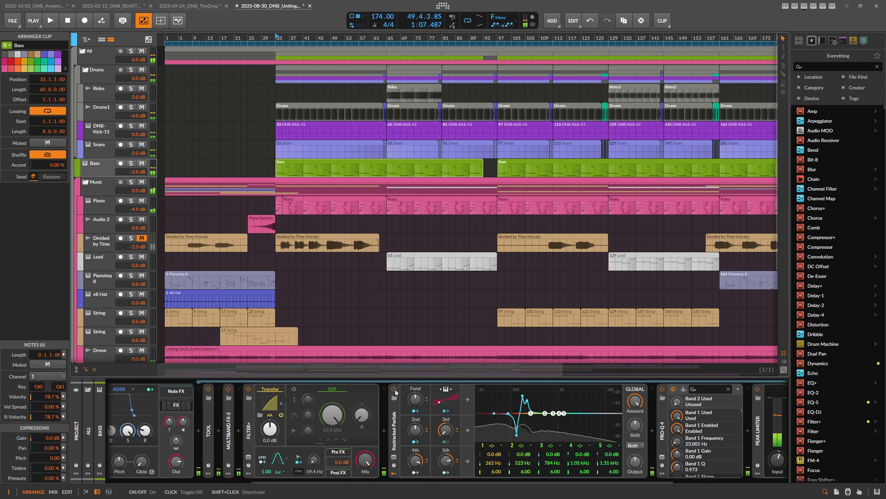
pyautogui.press('space')
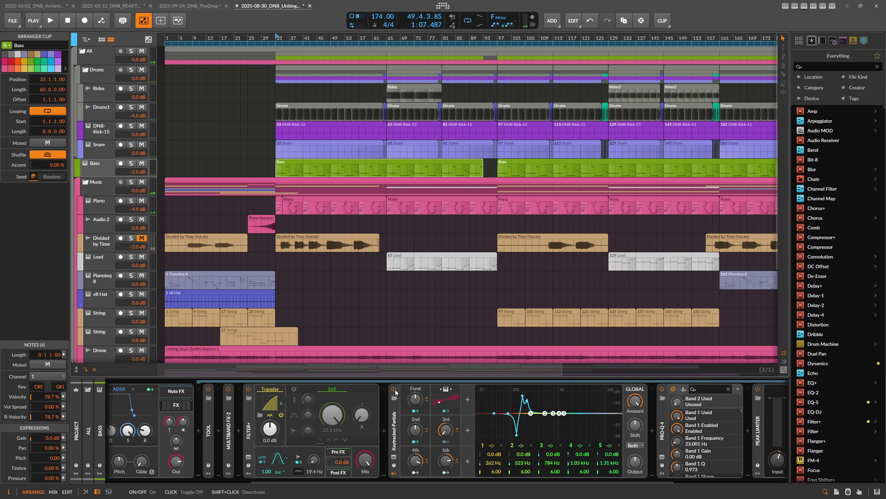
pyautogui.moveTo(286, 35); pyautogui.dragTo(289, 38)
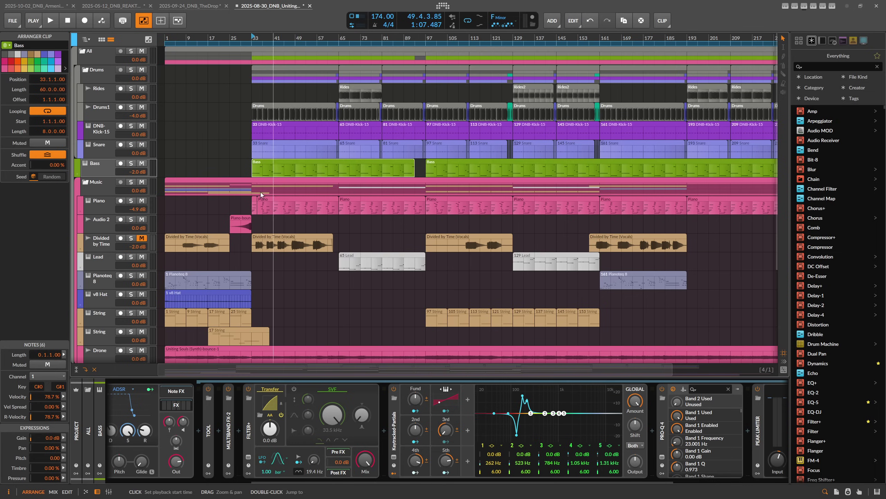
# Step: Zoom the arrangement in around bar 65 and select the Lead clip there
pyautogui.click(484, 440)
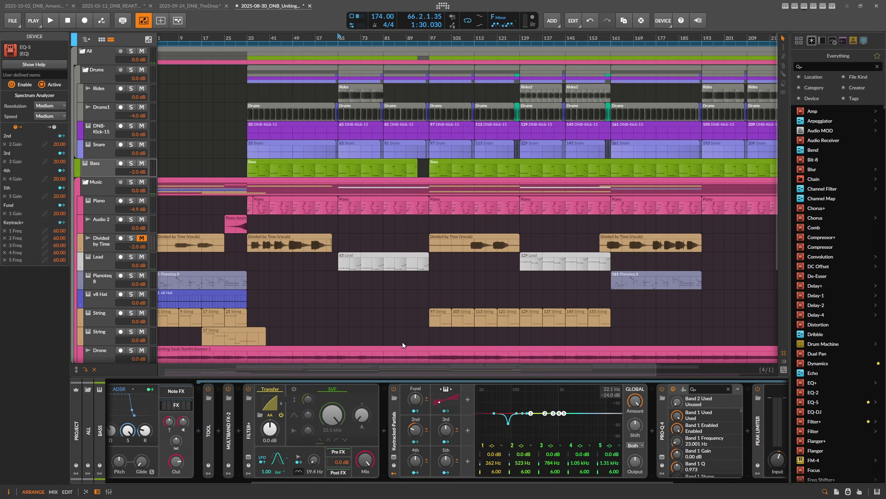
pyautogui.moveTo(338, 38); pyautogui.dragTo(344, 48)
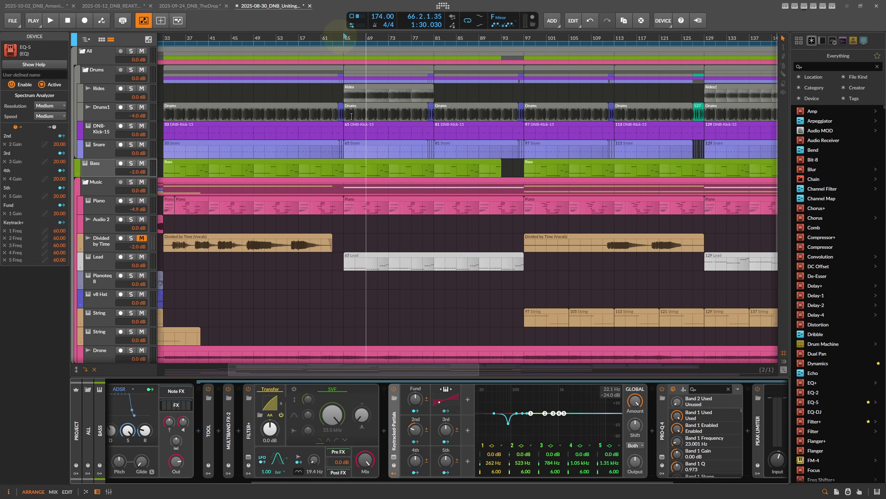
pyautogui.click(356, 200)
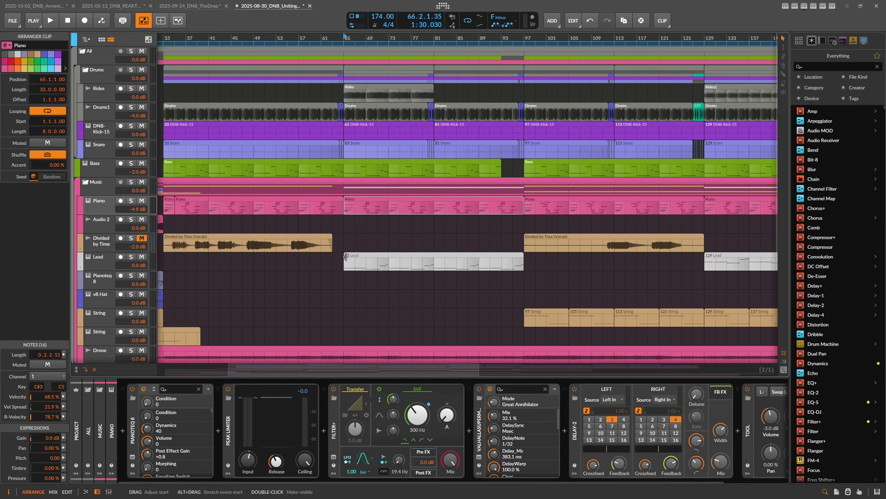
pyautogui.click(346, 257)
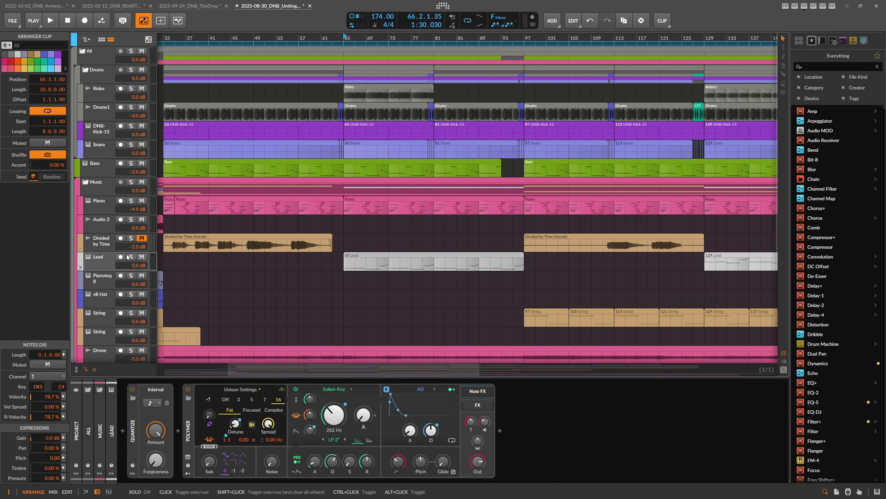
# Step: Play from bar 65 with the Bass and Lead tracks soloed together
pyautogui.click(130, 257)
pyautogui.click(55, 19)
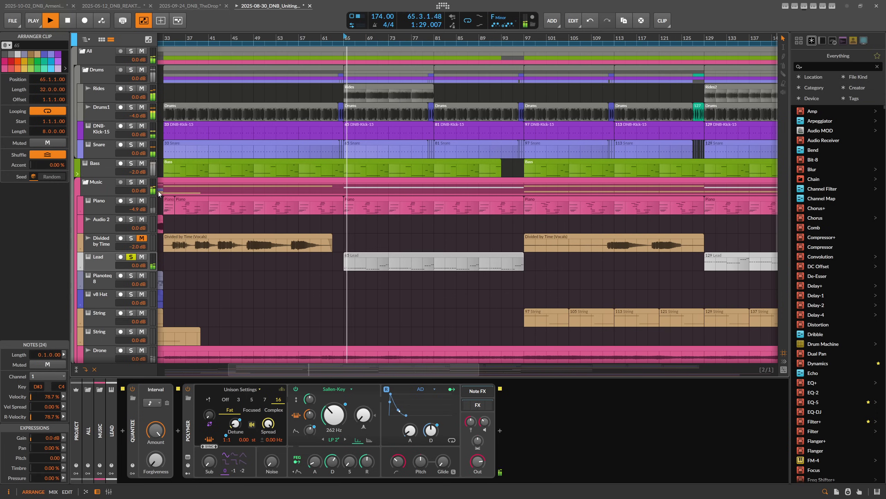
pyautogui.click(131, 257)
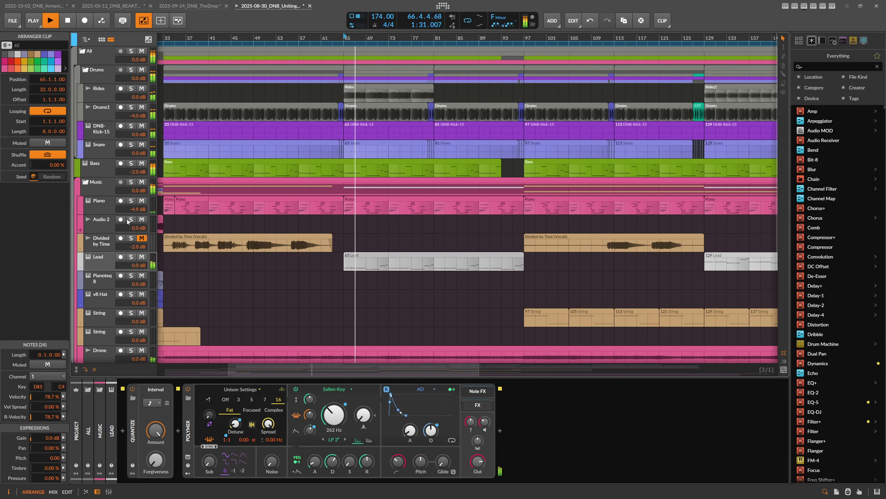
pyautogui.click(131, 163)
pyautogui.click(131, 257)
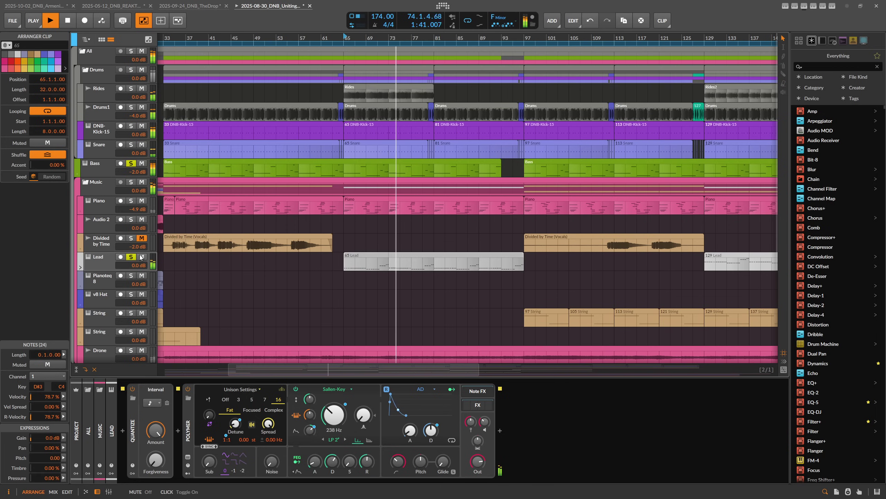
# Step: Stop playback and scroll the Bass devices to Pro-Q 4, Peak Limiter and Spectral Compressor
pyautogui.press('space')
pyautogui.click(101, 167)
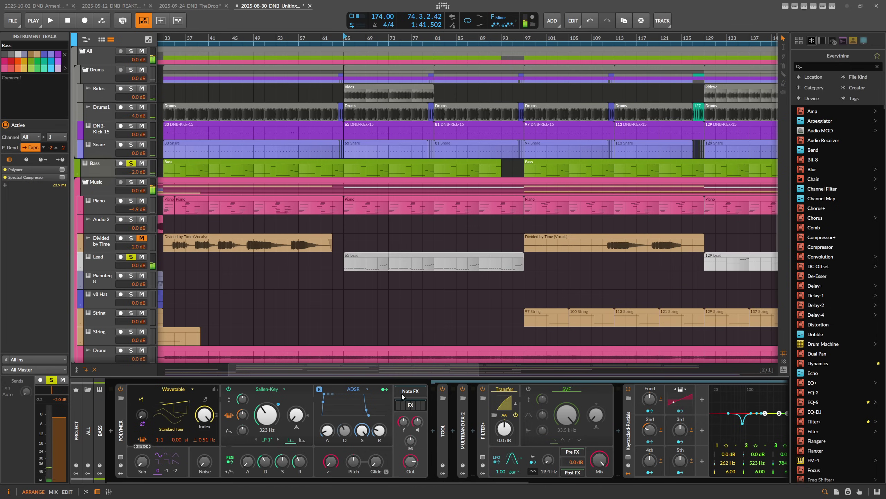
pyautogui.moveTo(377, 479); pyautogui.dragTo(511, 479)
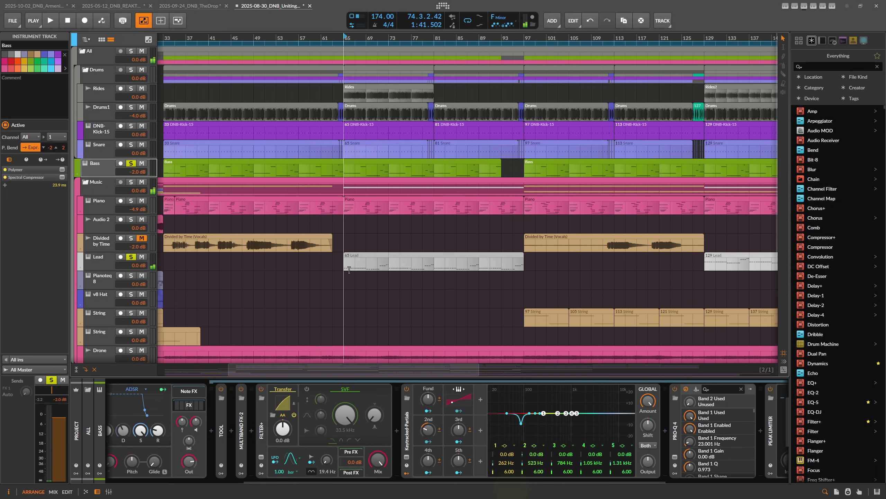
pyautogui.click(349, 254)
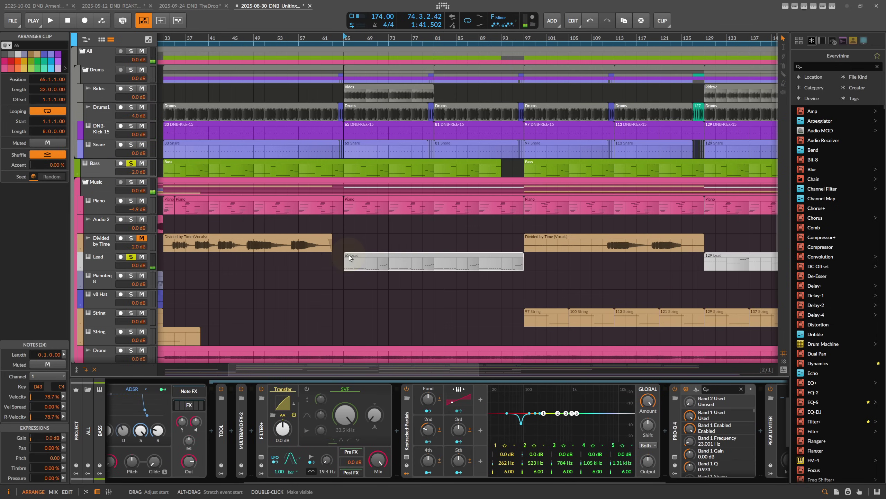
pyautogui.click(128, 163)
pyautogui.moveTo(387, 480); pyautogui.dragTo(519, 480)
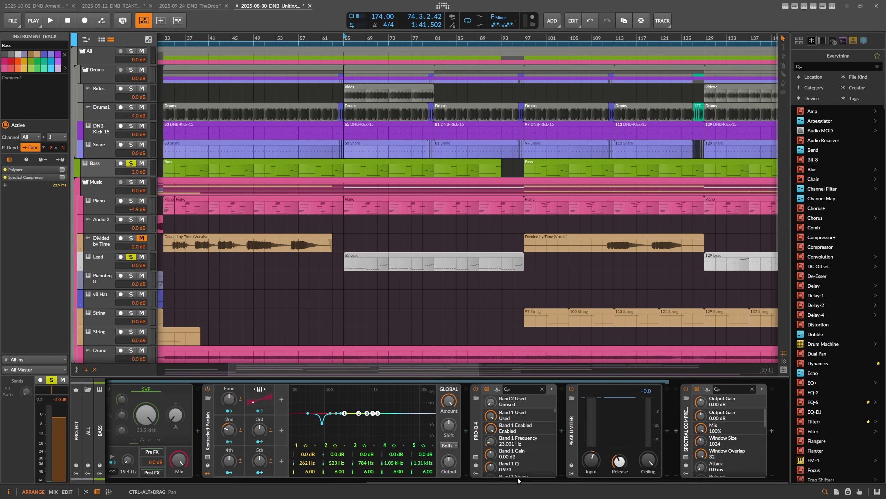
# Step: Insert Filter+ into the Bass chain just before Pro-Q 4
pyautogui.click(466, 433)
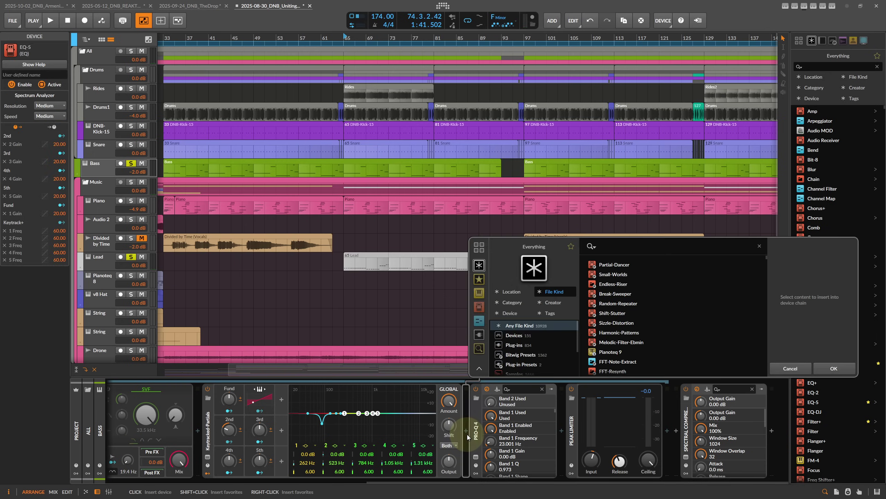
pyautogui.write('filter')
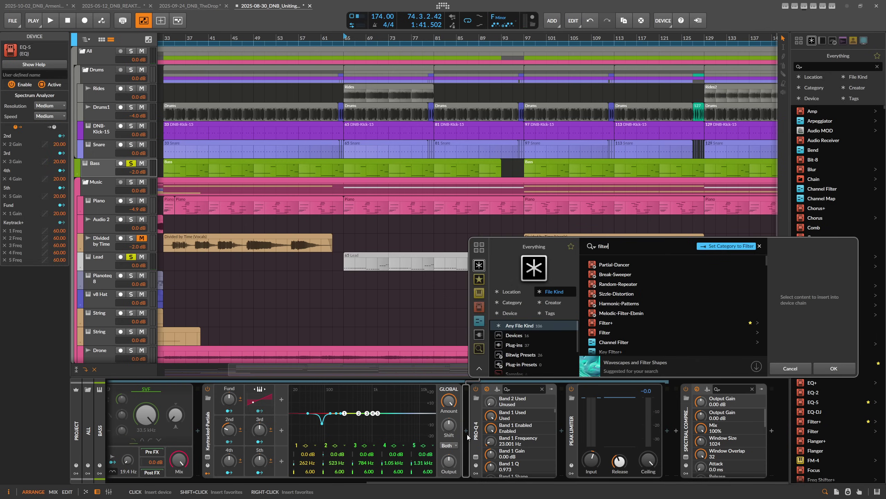
pyautogui.write('+')
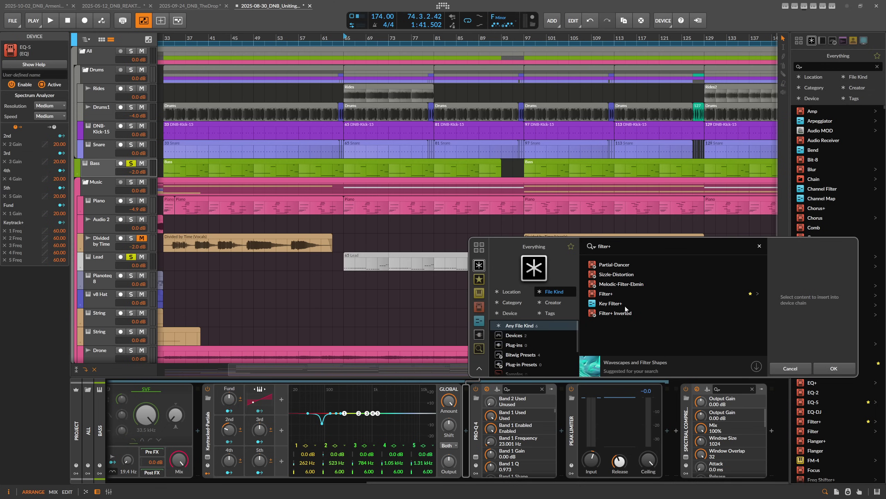
pyautogui.click(607, 293)
pyautogui.click(608, 293)
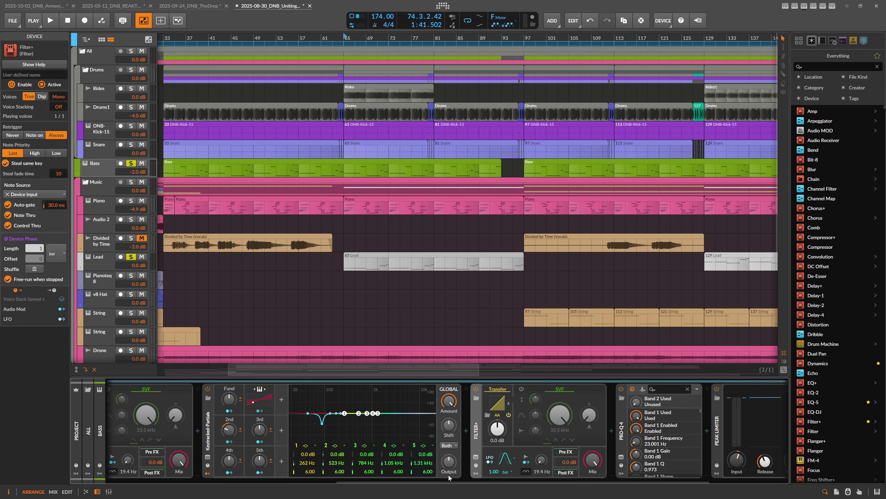
# Step: Enable the Filter+ SVF section and set its mode to notch
pyautogui.moveTo(451, 482); pyautogui.dragTo(524, 481)
pyautogui.click(388, 388)
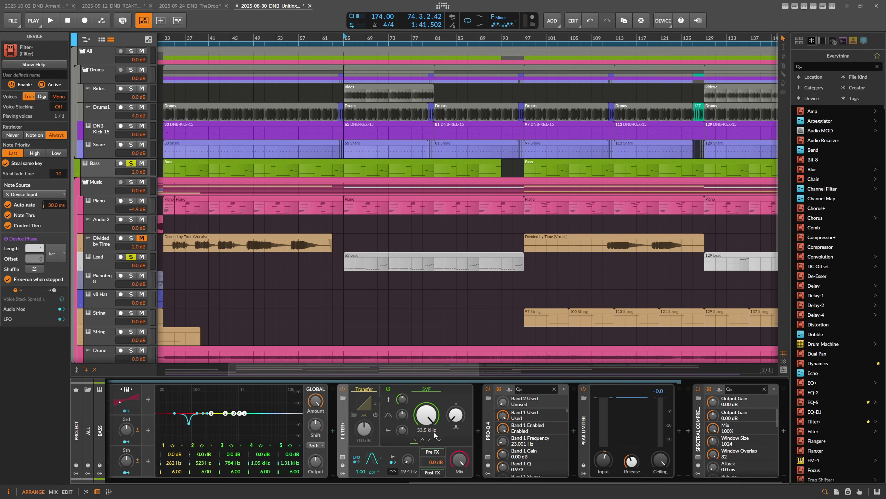
pyautogui.click(423, 439)
pyautogui.click(438, 441)
# Step: Insert EQ Curve Analyzer 2 before Filter+ and a copy after it, showing its curve window
pyautogui.click(333, 433)
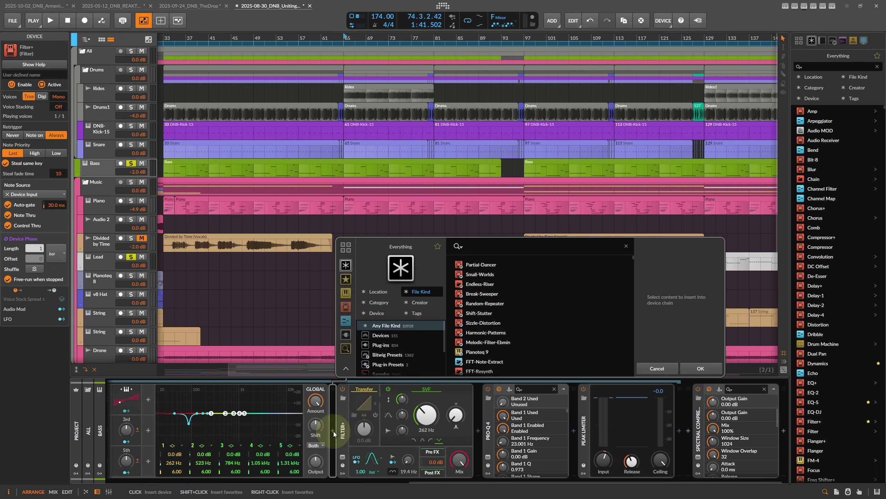
pyautogui.write('eq-')
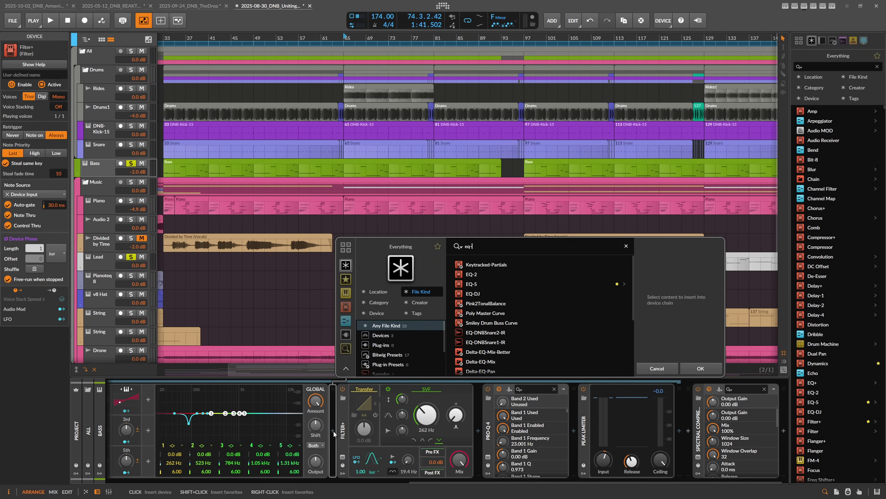
pyautogui.write(' anal')
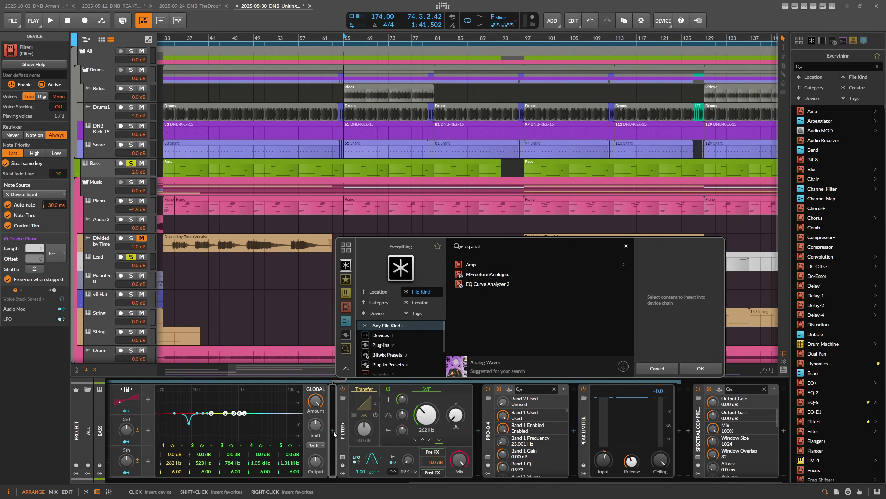
pyautogui.doubleClick(503, 284)
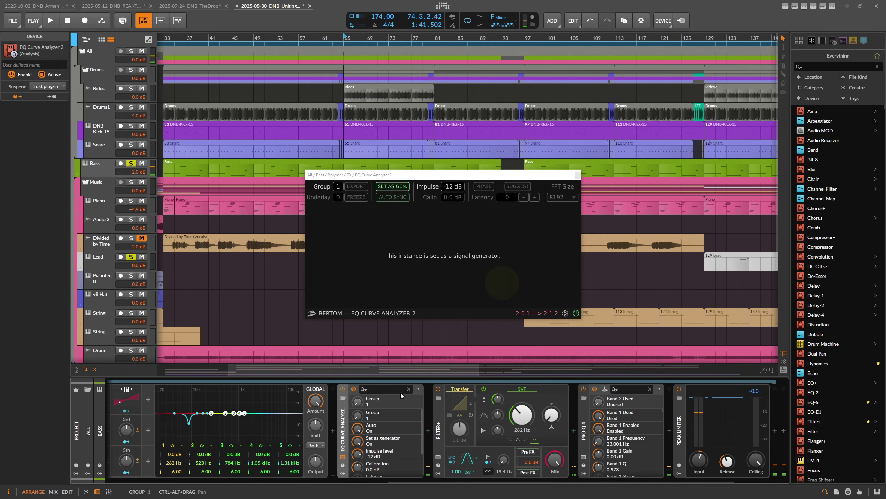
pyautogui.moveTo(343, 426); pyautogui.dragTo(592, 450)
pyautogui.click(584, 457)
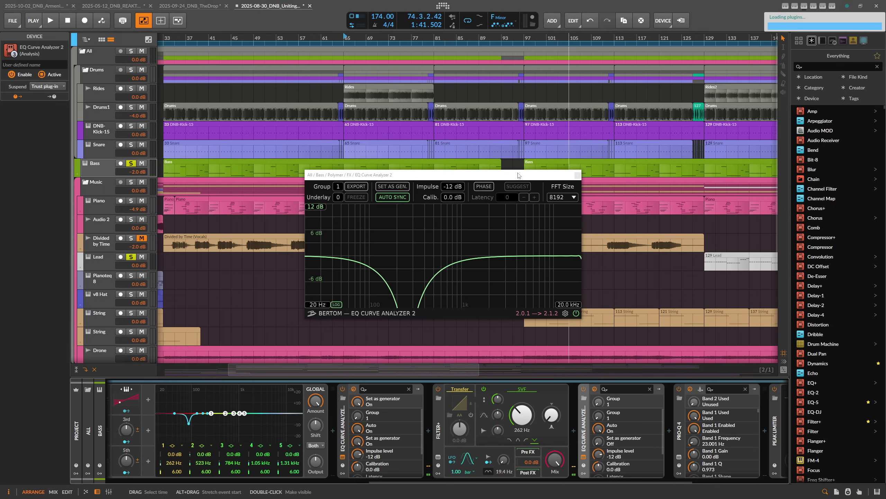
pyautogui.moveTo(511, 176); pyautogui.dragTo(516, 130)
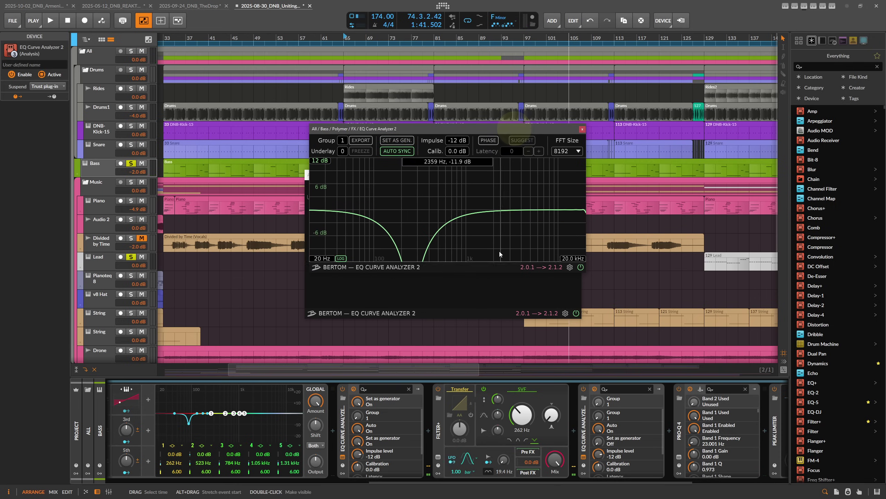
pyautogui.click(417, 296)
pyautogui.click(577, 175)
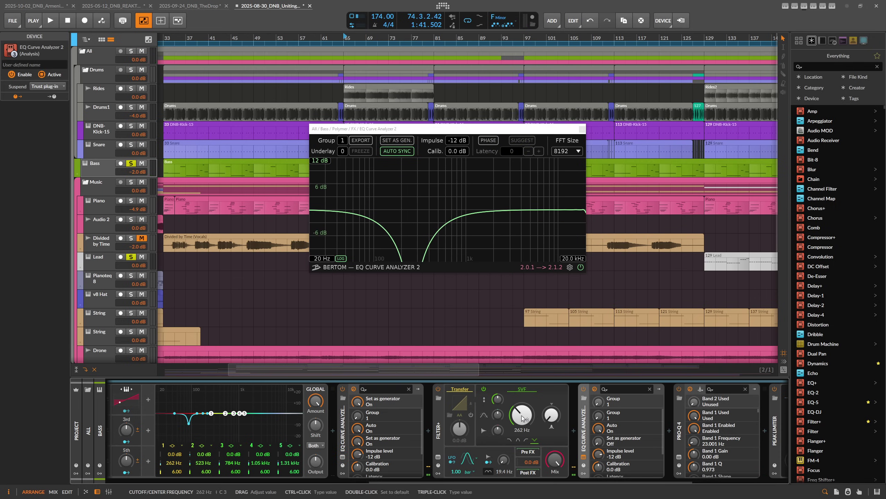
# Step: Sweep the SVF notch frequency and Filter+ Mix to watch the notch change
pyautogui.moveTo(522, 417)
pyautogui.mouseDown()
pyautogui.moveTo(522, 401)
pyautogui.moveTo(522, 421)
pyautogui.mouseUp()
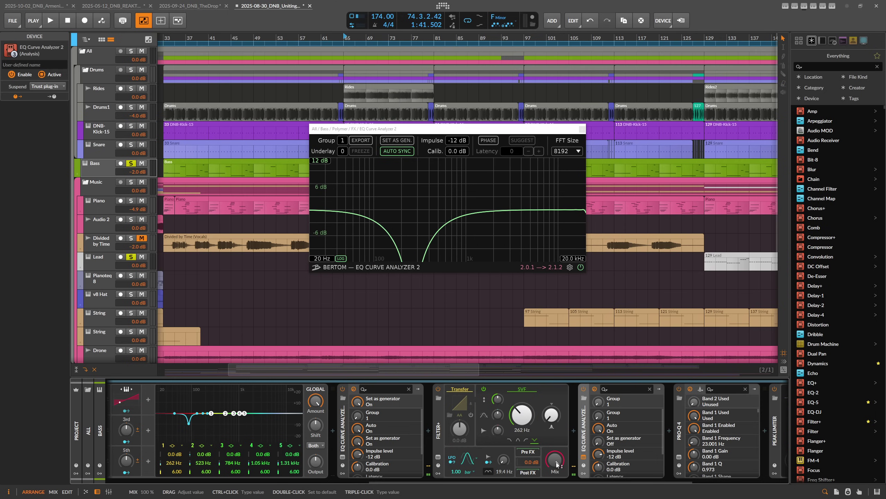
pyautogui.moveTo(557, 464); pyautogui.dragTo(557, 493)
pyautogui.moveTo(555, 460)
pyautogui.mouseDown()
pyautogui.moveTo(555, 450)
pyautogui.moveTo(558, 471)
pyautogui.mouseUp()
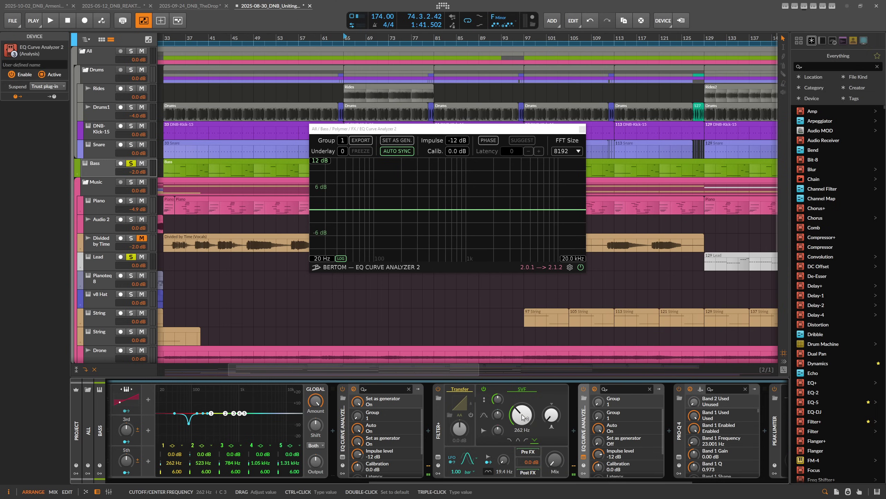
# Step: Add a Keytrack+ modulator to Filter+
pyautogui.click(439, 473)
pyautogui.click(451, 400)
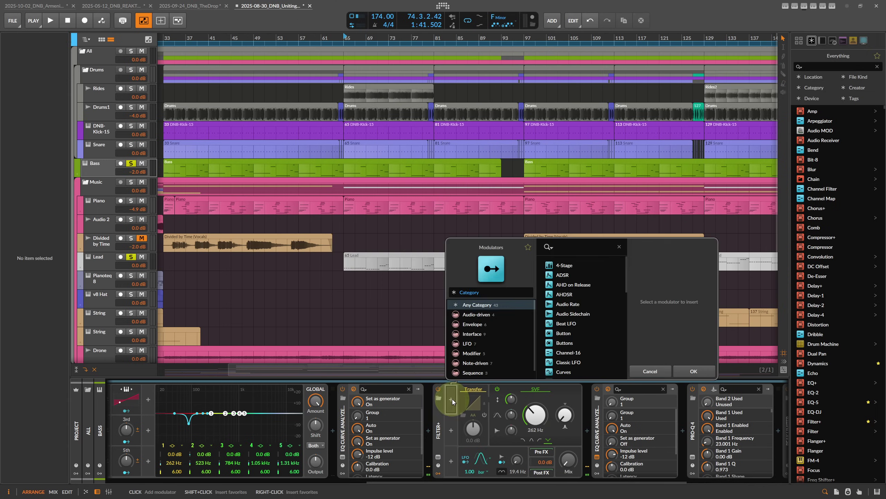
pyautogui.write('key')
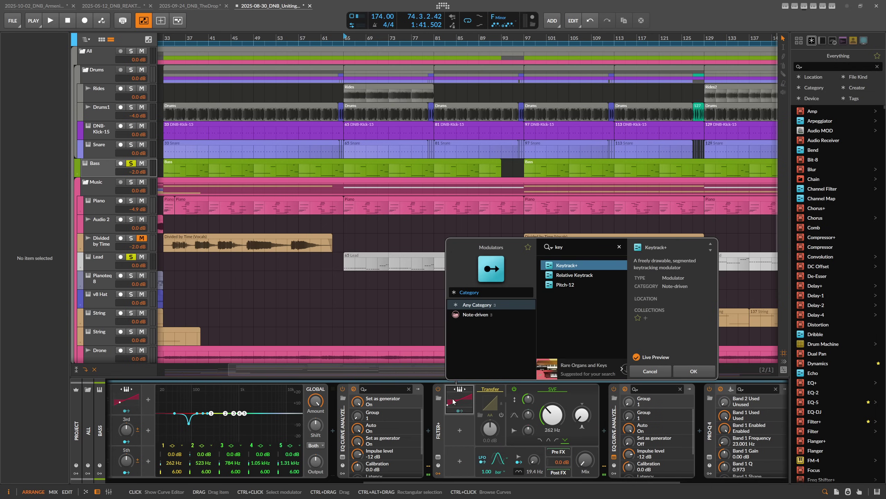
pyautogui.press('Return')
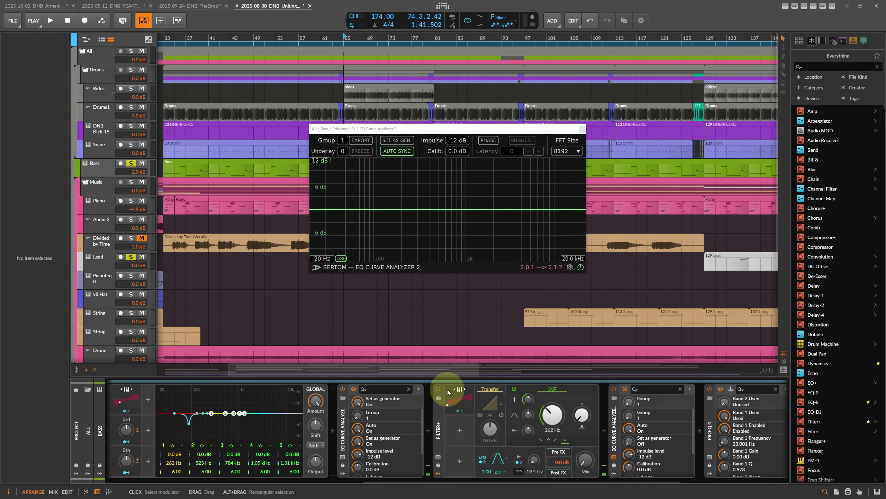
pyautogui.click(454, 401)
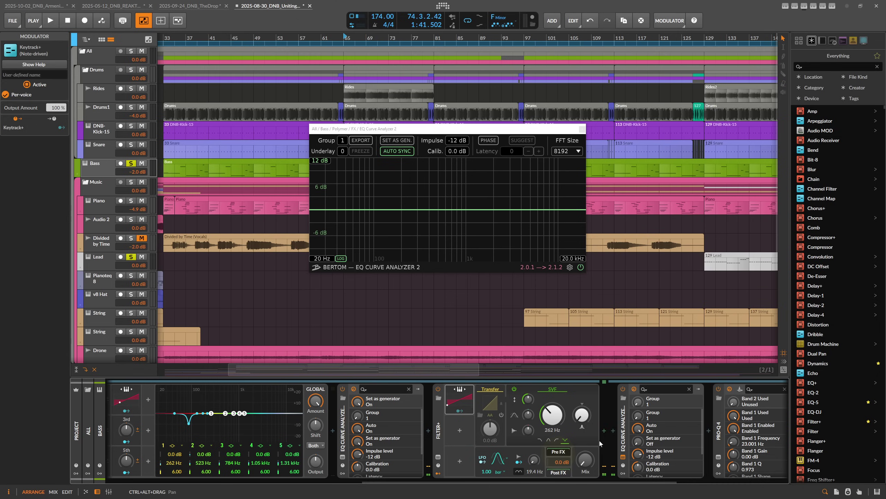
# Step: Insert a Note Receiver after Filter+ with its note source set to Lead > Quantize
pyautogui.click(604, 430)
pyautogui.write('rece')
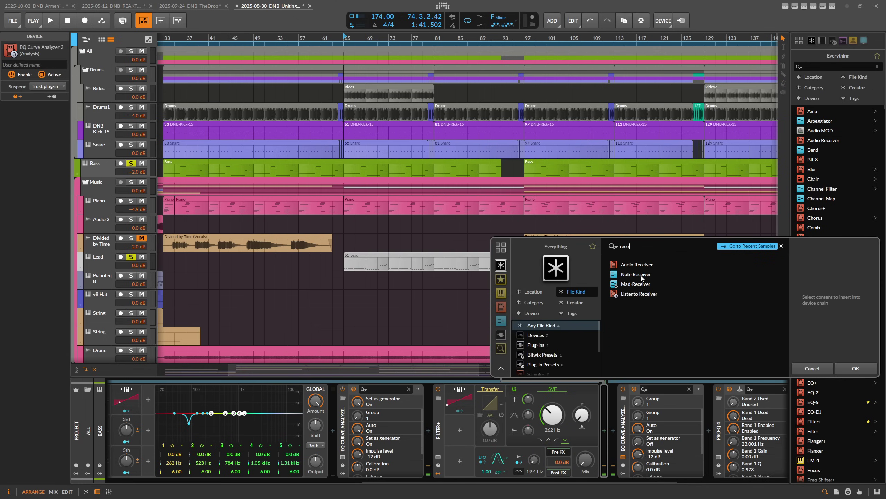
pyautogui.doubleClick(641, 277)
pyautogui.click(644, 397)
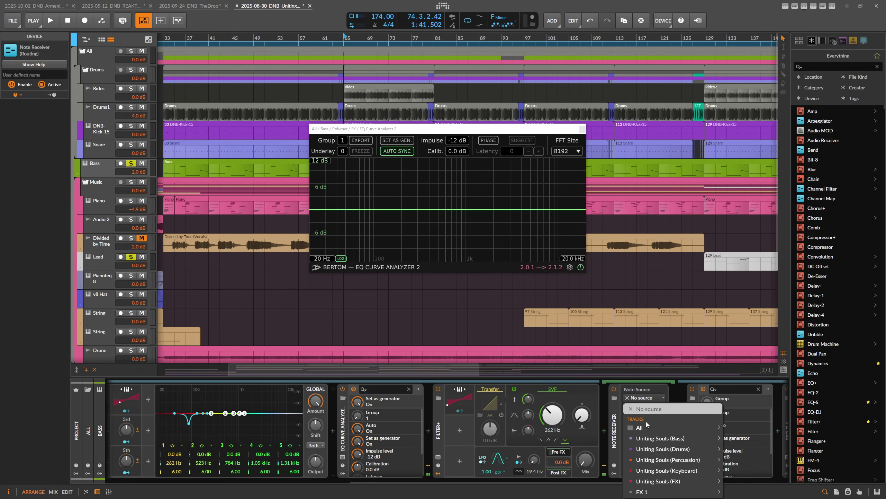
pyautogui.click(630, 393)
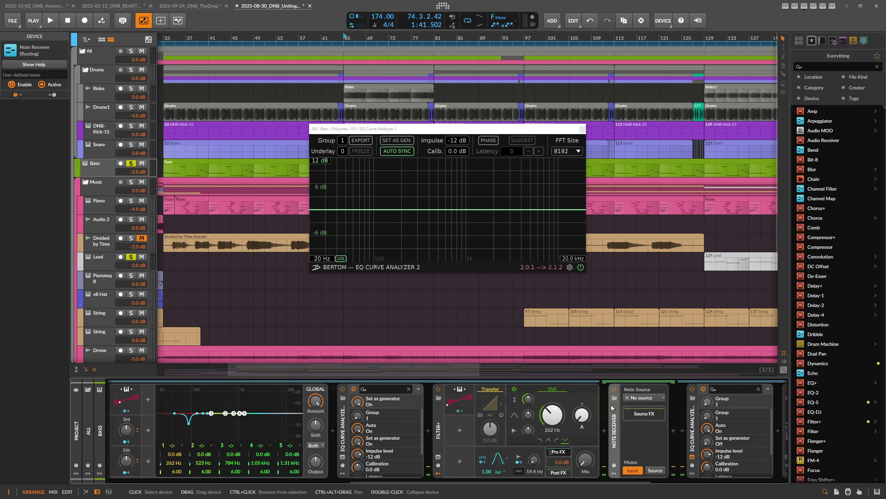
pyautogui.click(638, 397)
pyautogui.moveTo(670, 430)
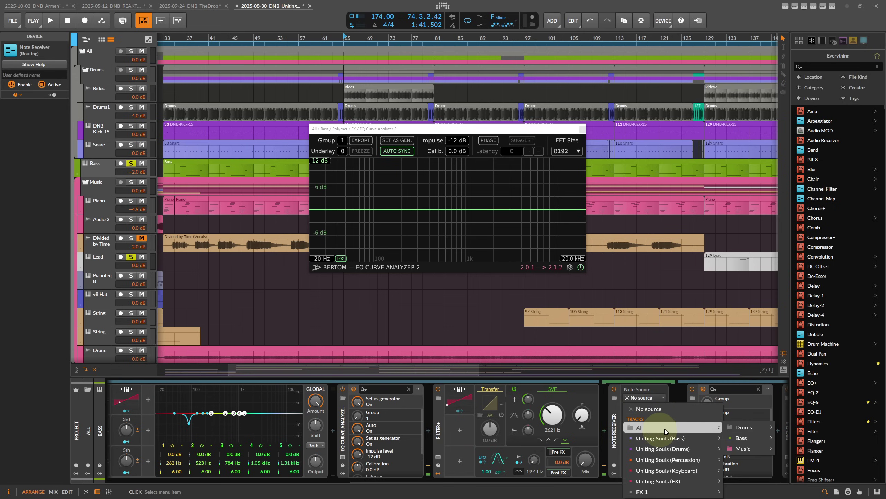
pyautogui.moveTo(747, 448)
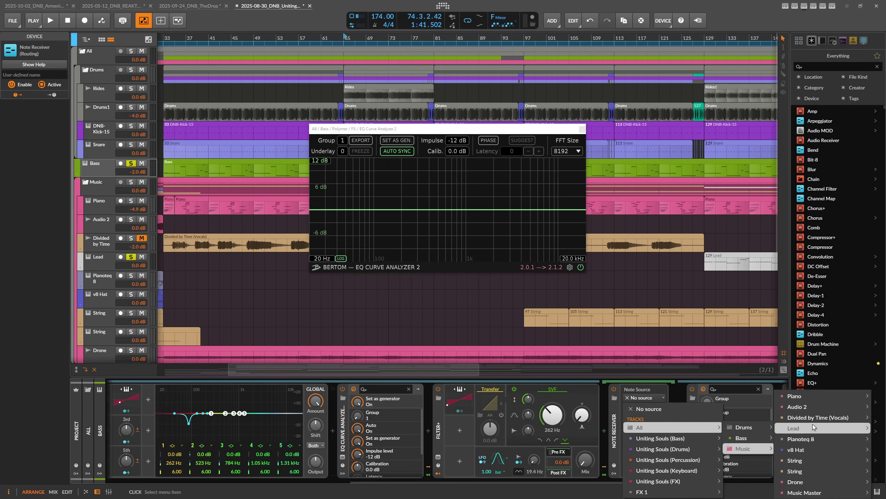
pyautogui.moveTo(813, 426)
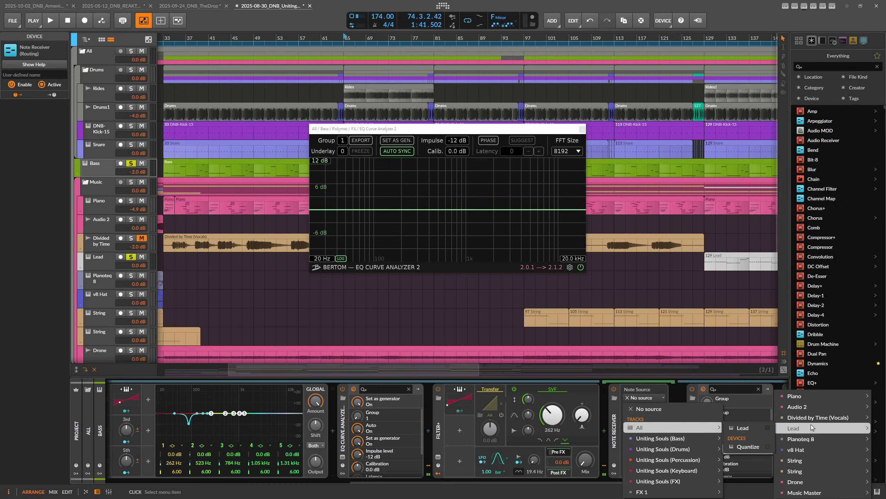
pyautogui.click(753, 448)
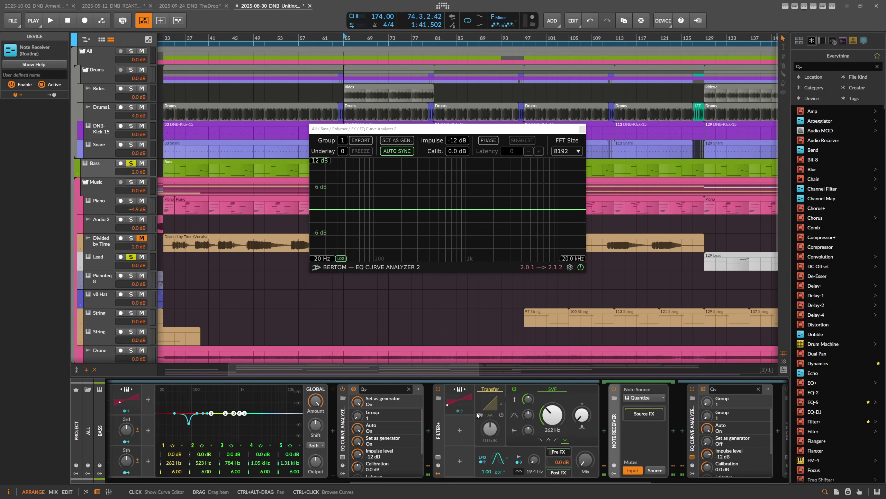
# Step: Map Keytrack+ to the SVF cutoff with a 60-semitone amount so it follows notes
pyautogui.press('space')
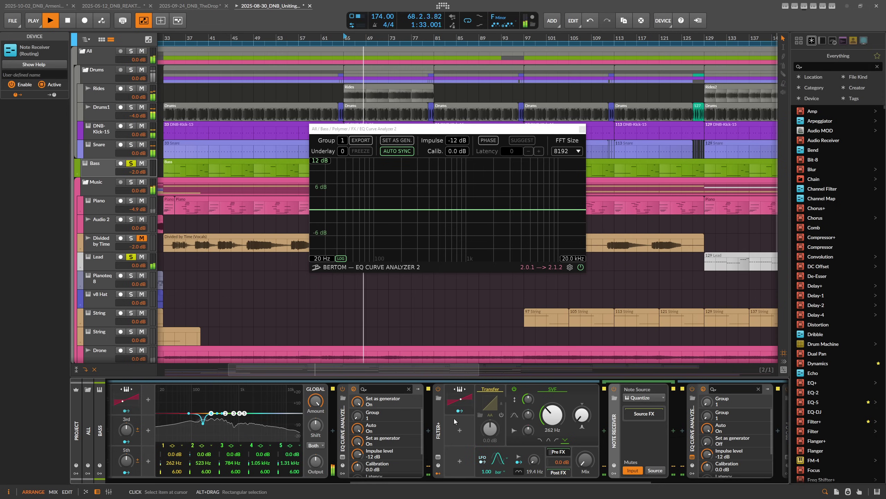
pyautogui.press('space')
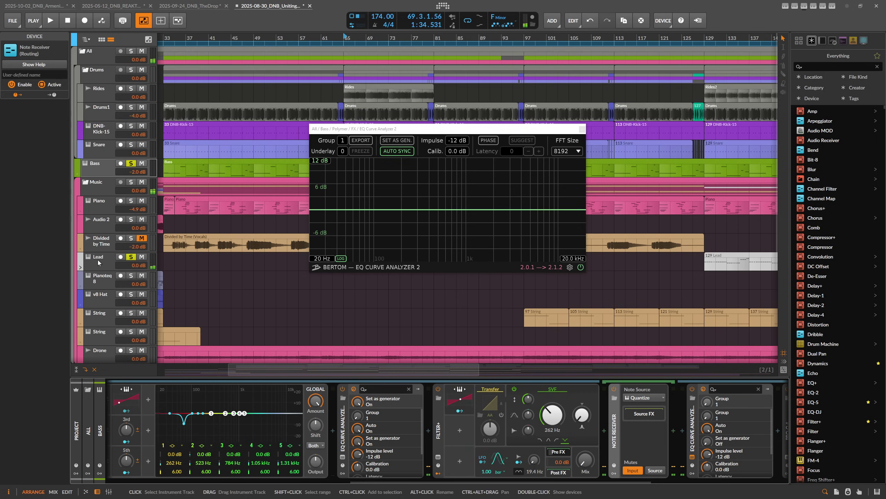
pyautogui.click(466, 415)
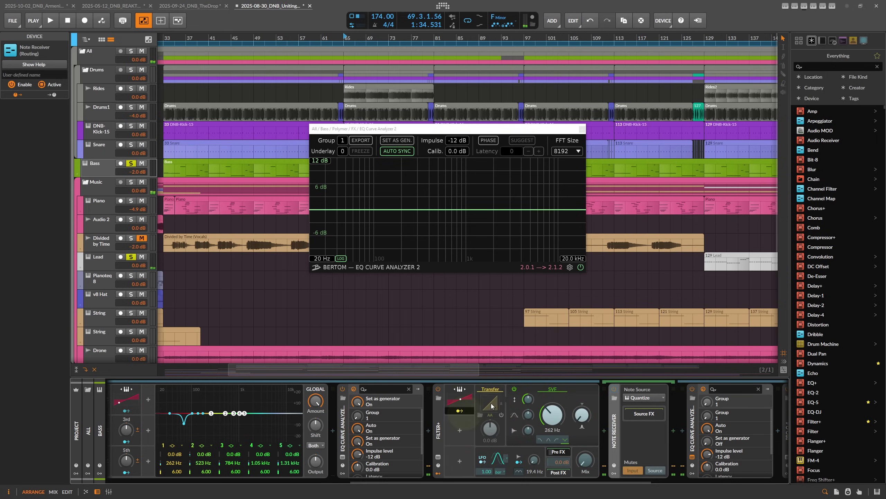
pyautogui.moveTo(552, 416); pyautogui.dragTo(552, 408)
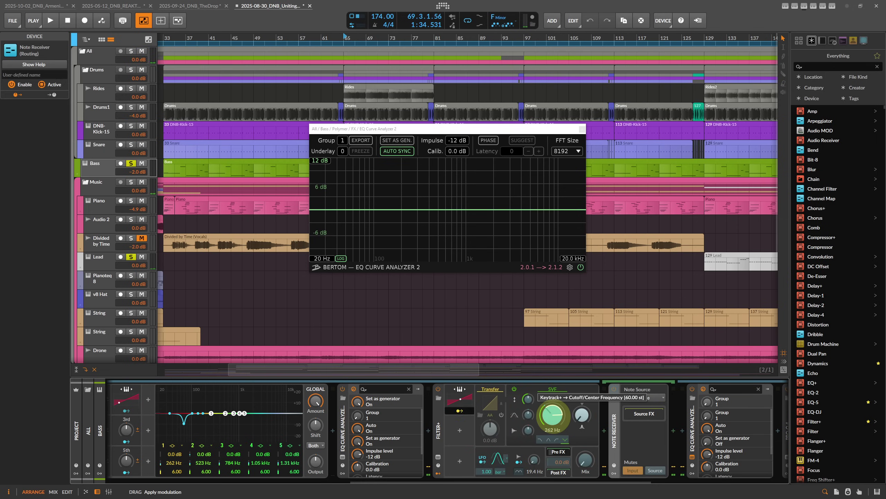
pyautogui.moveTo(552, 408); pyautogui.dragTo(557, 426)
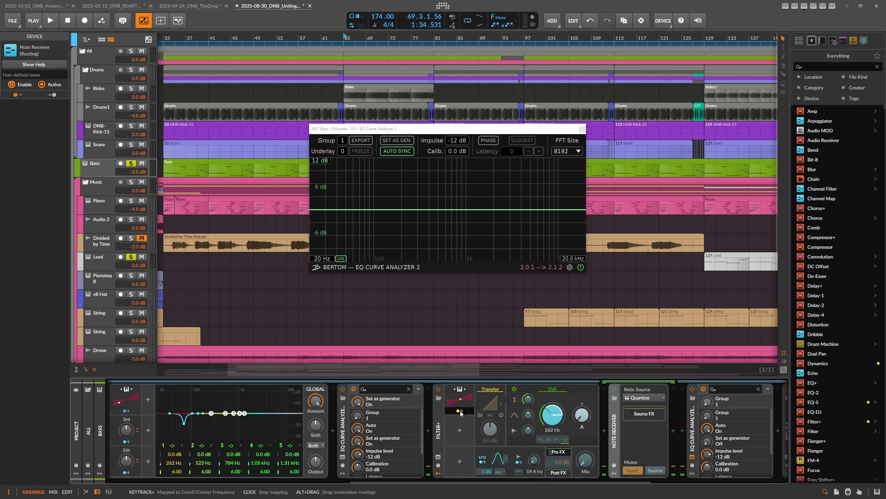
pyautogui.click(466, 401)
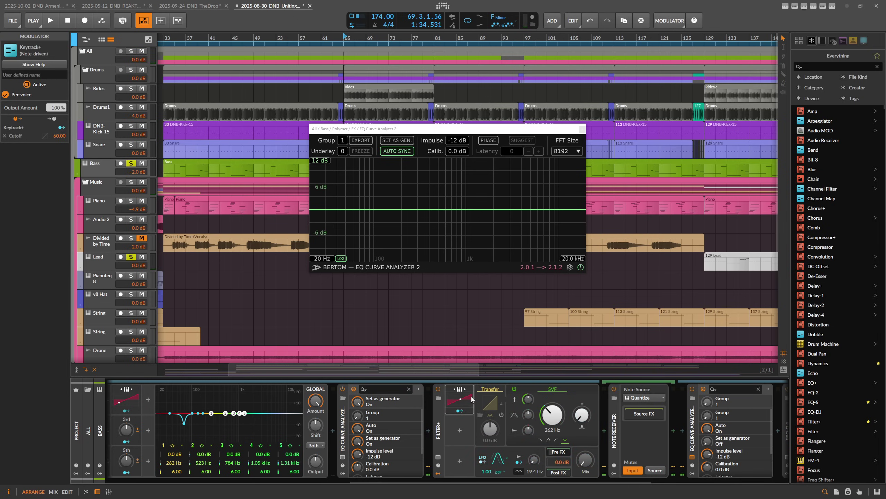
pyautogui.click(460, 412)
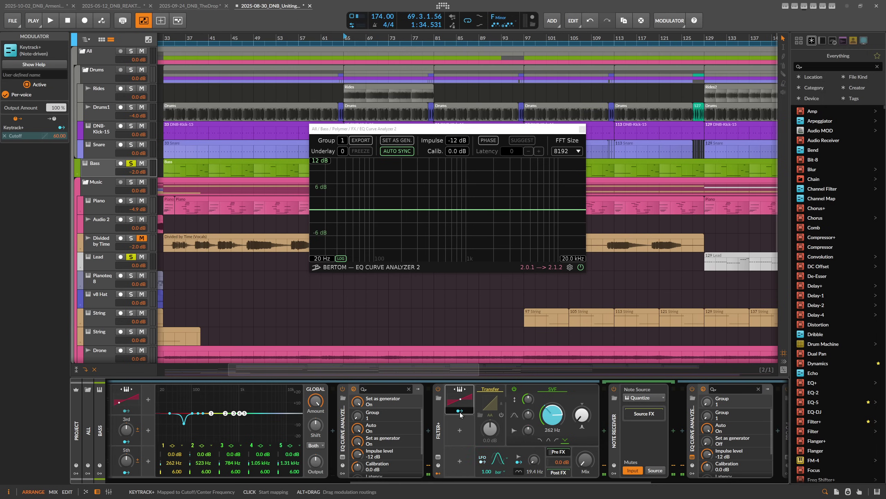
pyautogui.click(460, 411)
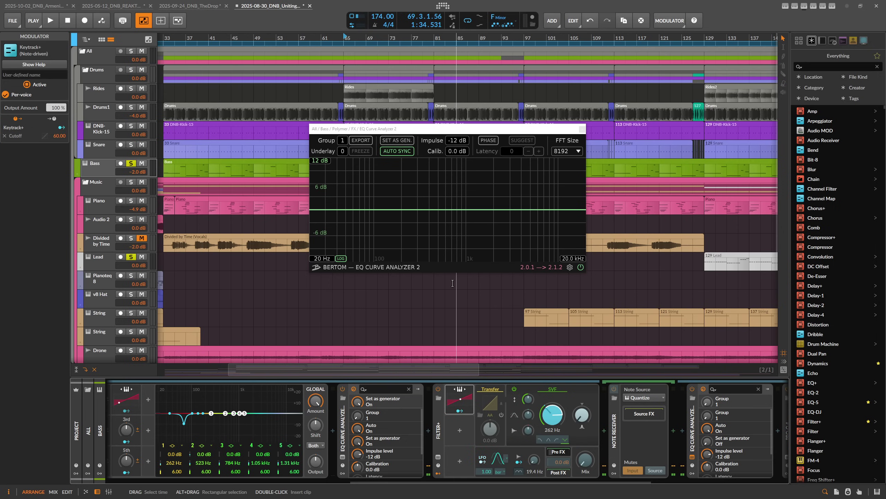
# Step: Add an Audio Sidechain modulator to Filter+ by searching 'side'
pyautogui.click(460, 431)
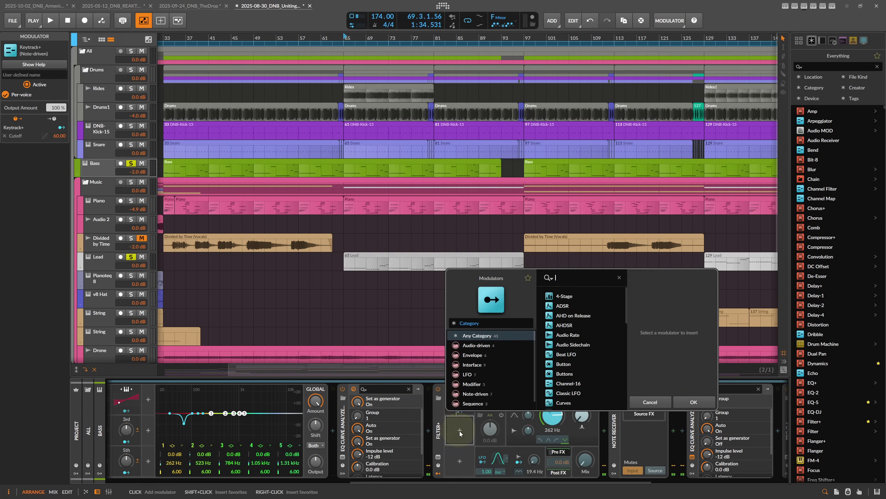
pyautogui.write('side')
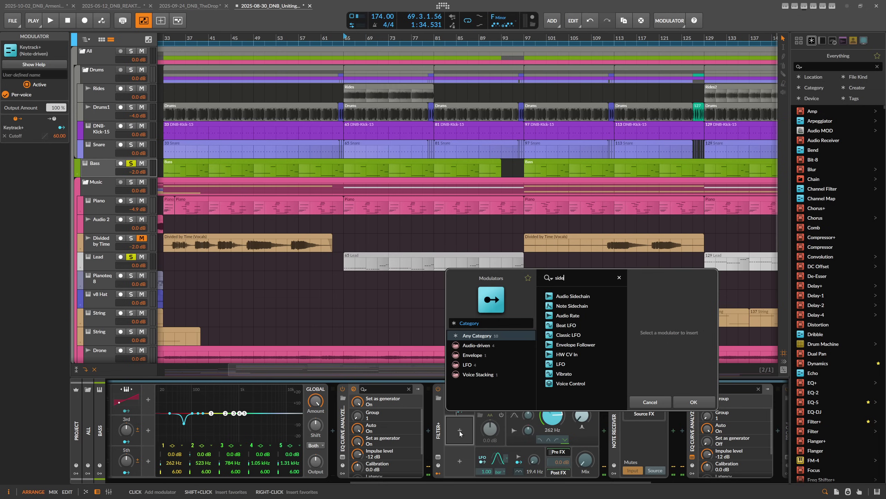
pyautogui.press('Up')
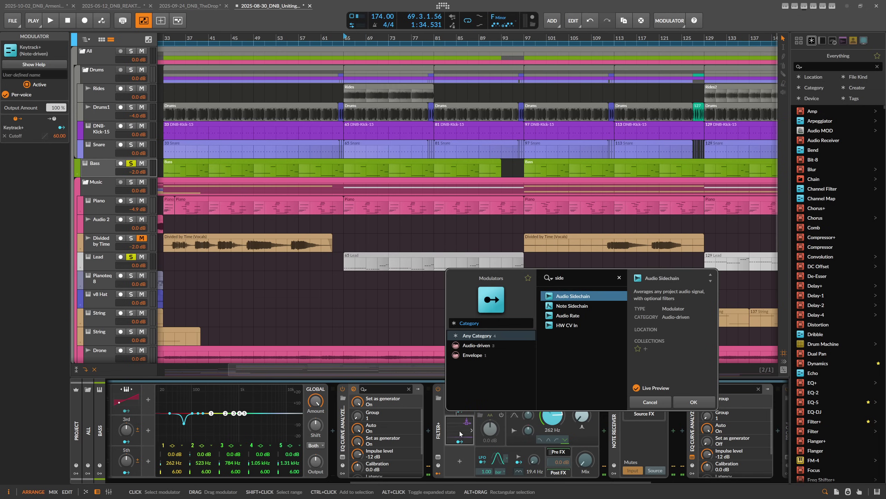
pyautogui.press('Return')
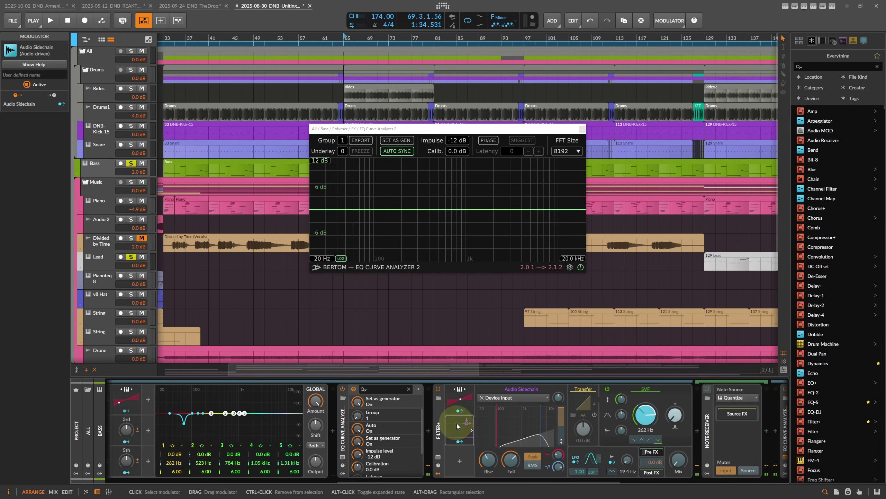
pyautogui.click(513, 398)
# Step: Set the Audio Sidechain input to Music > Lead > Lead (POST)
pyautogui.moveTo(507, 425)
pyautogui.click(602, 446)
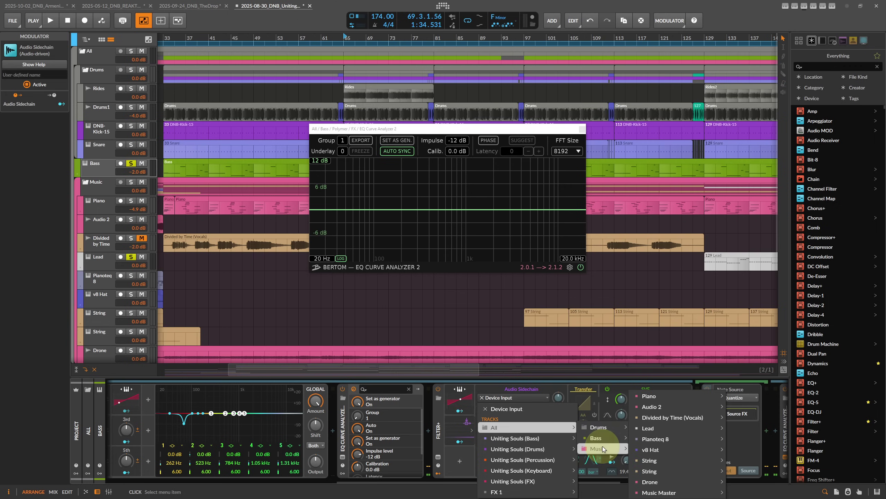
pyautogui.click(662, 432)
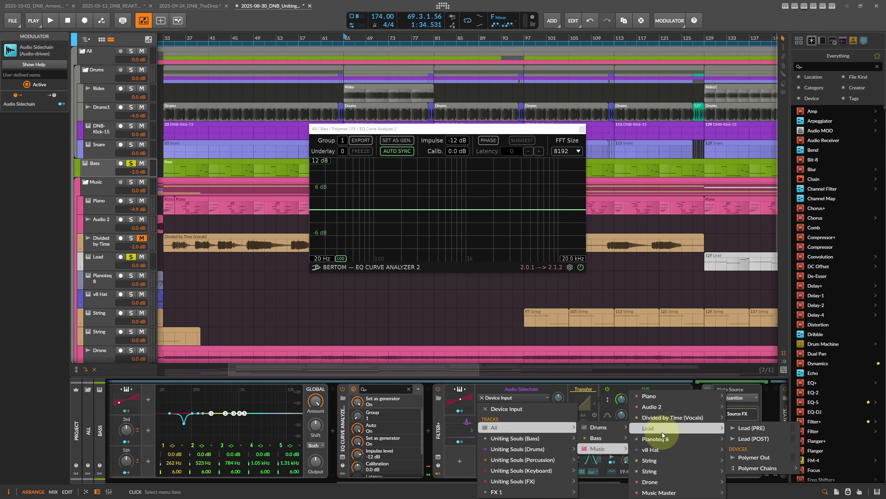
pyautogui.click(752, 439)
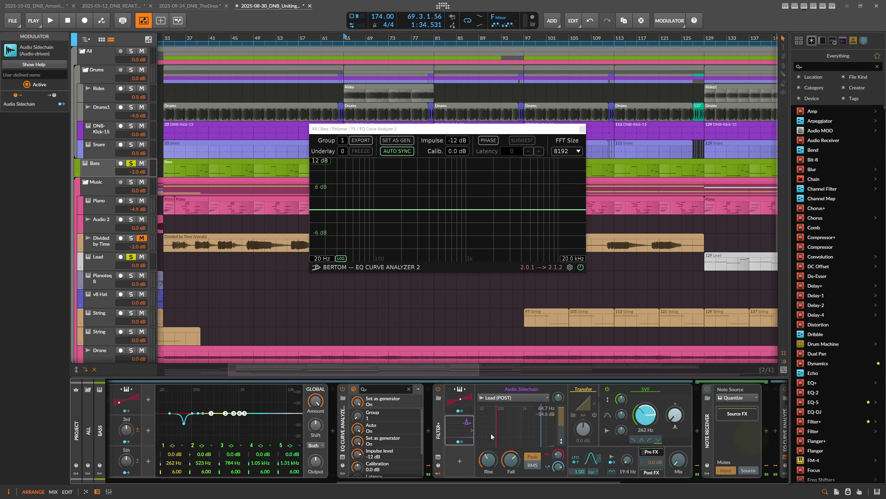
pyautogui.click(461, 436)
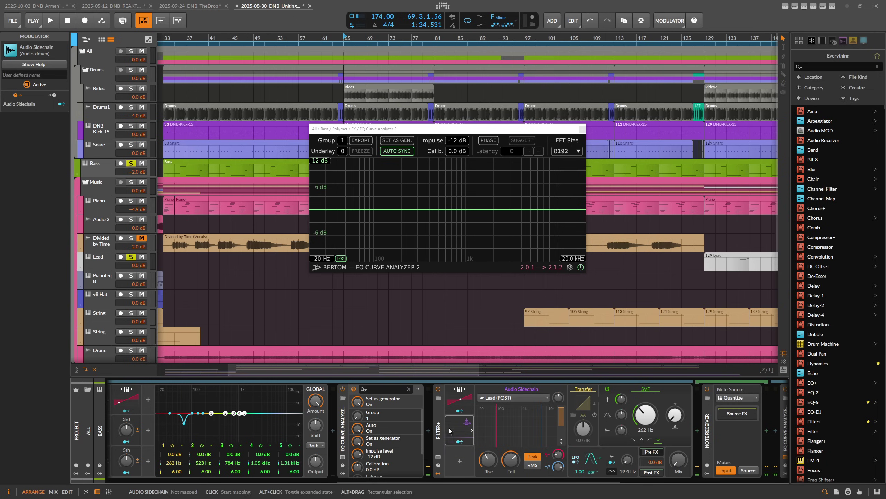
# Step: Set rise to minimum, low cut to 100 Hz, adjust fall and high cut while playing
pyautogui.moveTo(488, 458); pyautogui.dragTo(496, 432)
pyautogui.click(510, 460)
pyautogui.click(496, 442)
pyautogui.press('space')
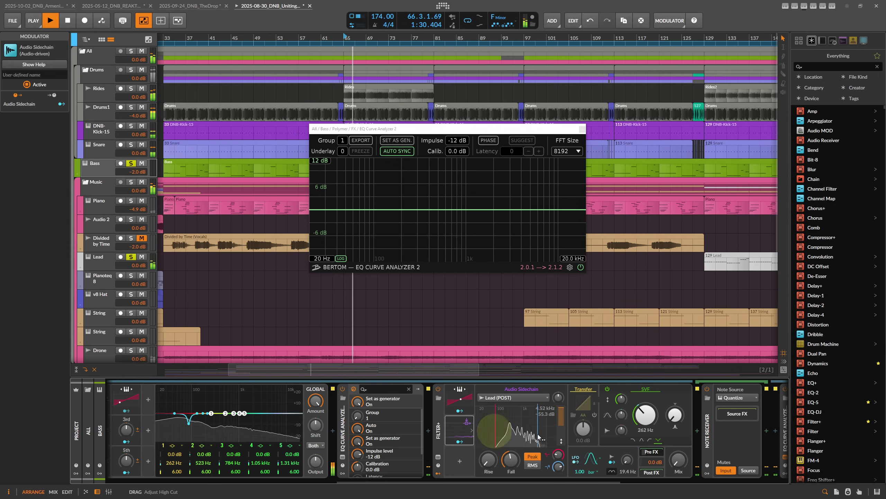
pyautogui.click(540, 436)
pyautogui.click(512, 450)
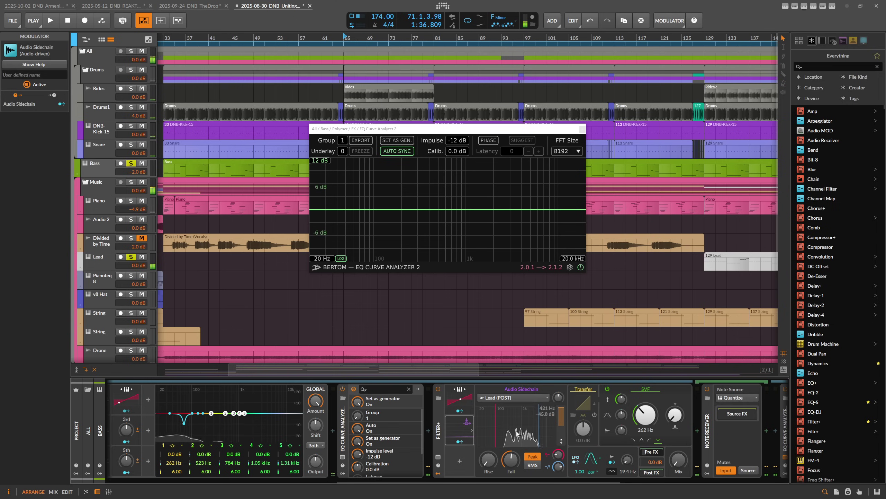
# Step: Map the Lead audio sidechain onto the Filter+ Mix knob
pyautogui.click(466, 441)
pyautogui.click(676, 465)
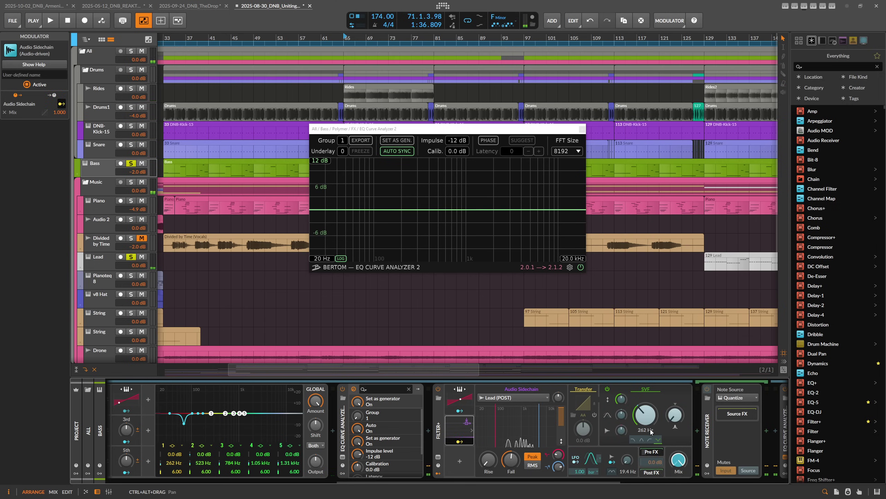
pyautogui.click(460, 441)
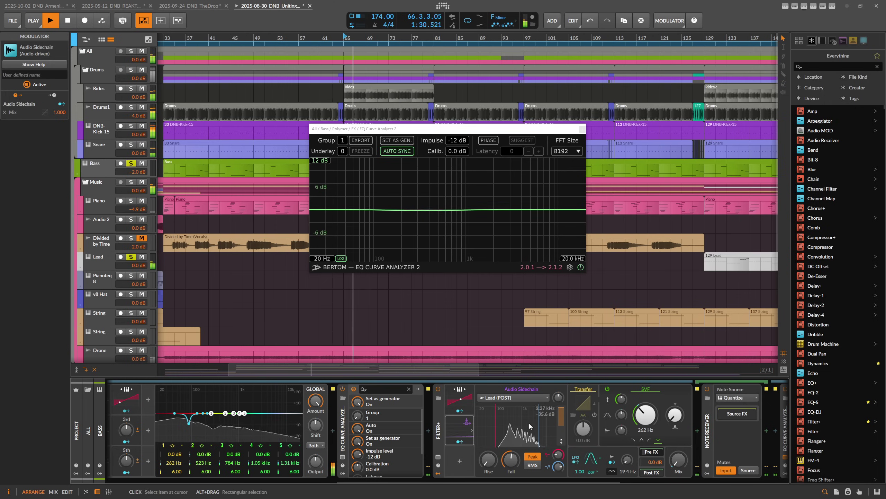
# Step: Raise the sidechain input gain to about +14.5 dB
pyautogui.press('space')
pyautogui.moveTo(558, 398); pyautogui.dragTo(558, 395)
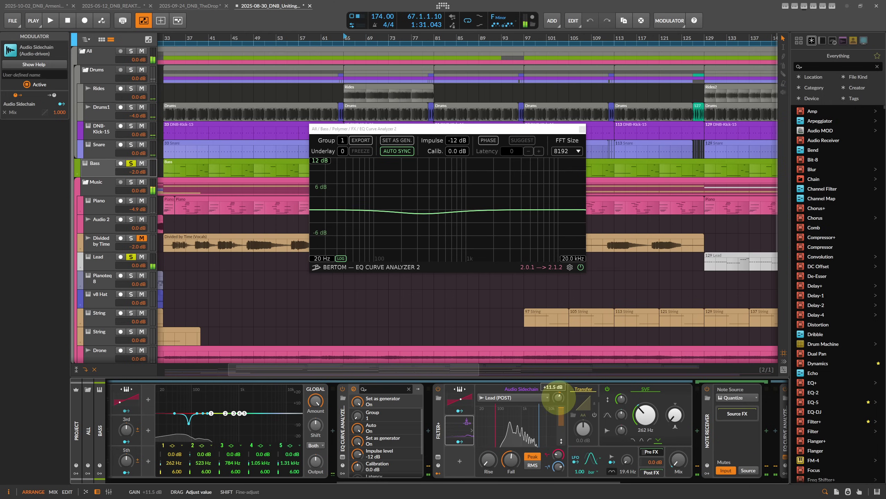
pyautogui.press('space')
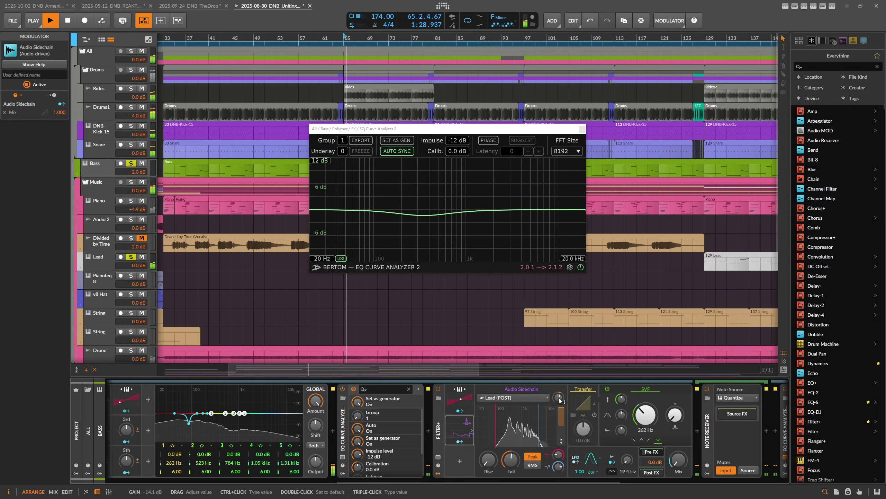
pyautogui.moveTo(559, 401); pyautogui.dragTo(558, 396)
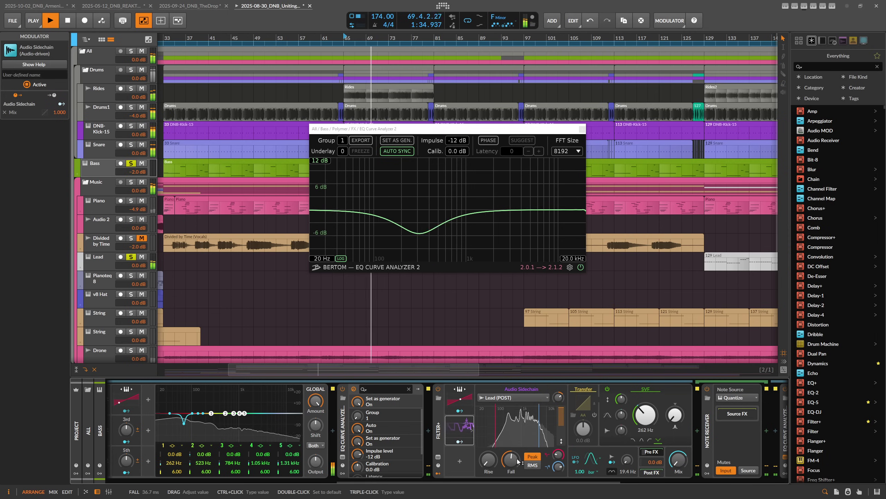
# Step: Set the analyzer FFT size to 2048 and move its window further right
pyautogui.click(567, 151)
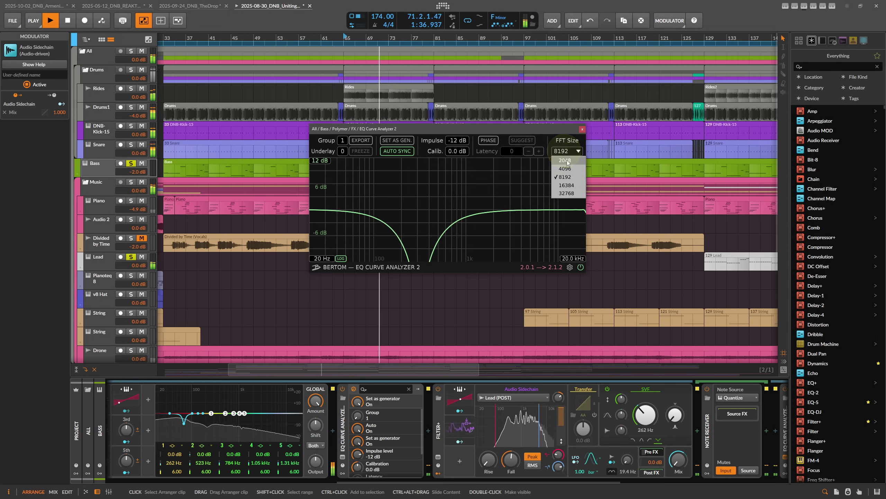
pyautogui.click(567, 163)
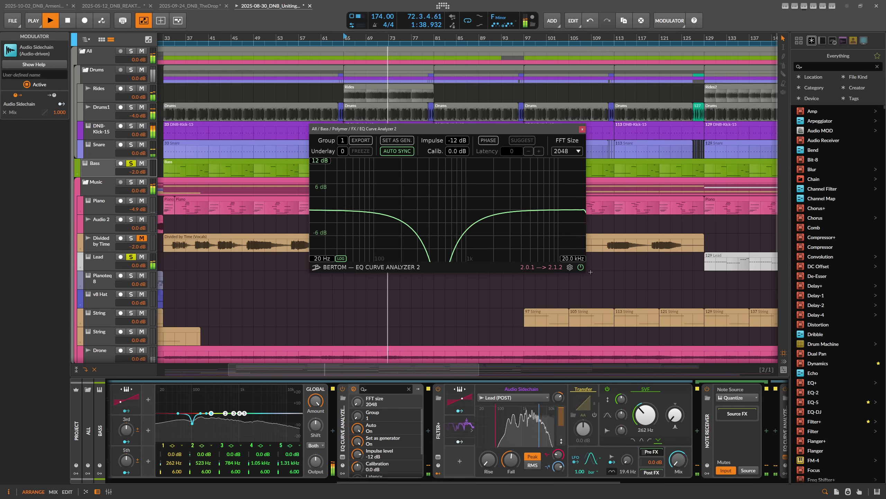
pyautogui.press('space')
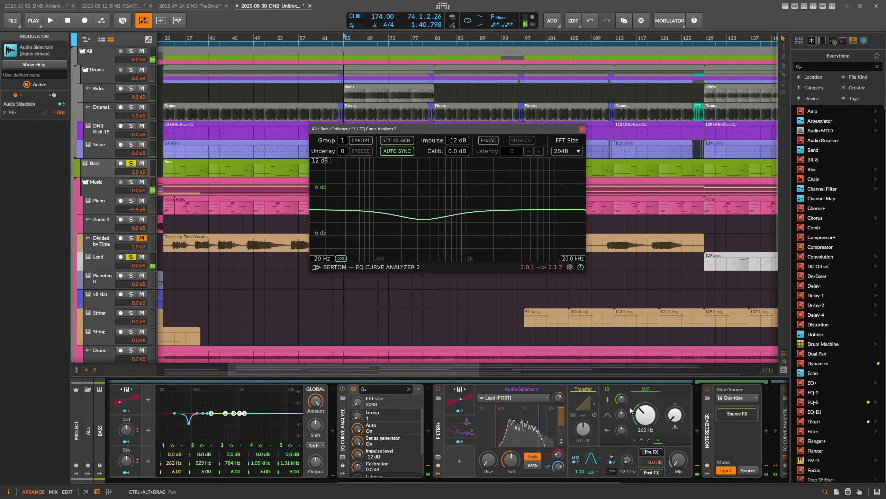
pyautogui.moveTo(422, 137); pyautogui.dragTo(605, 127)
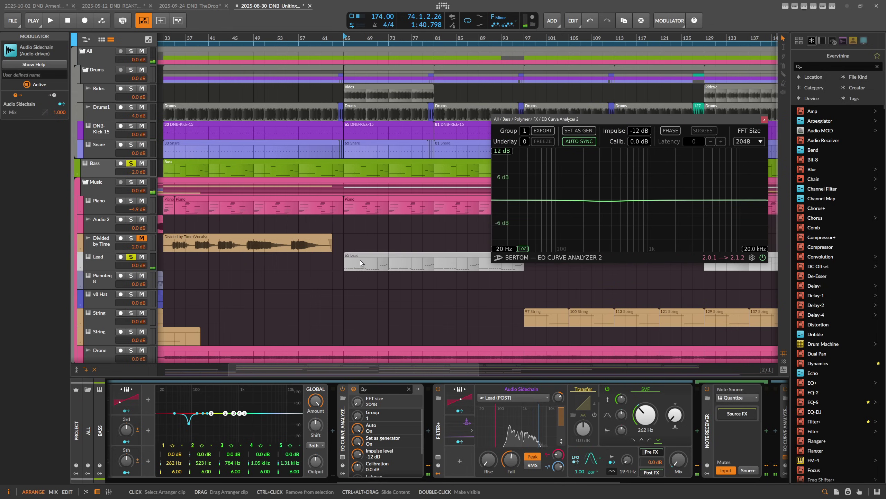
pyautogui.click(106, 266)
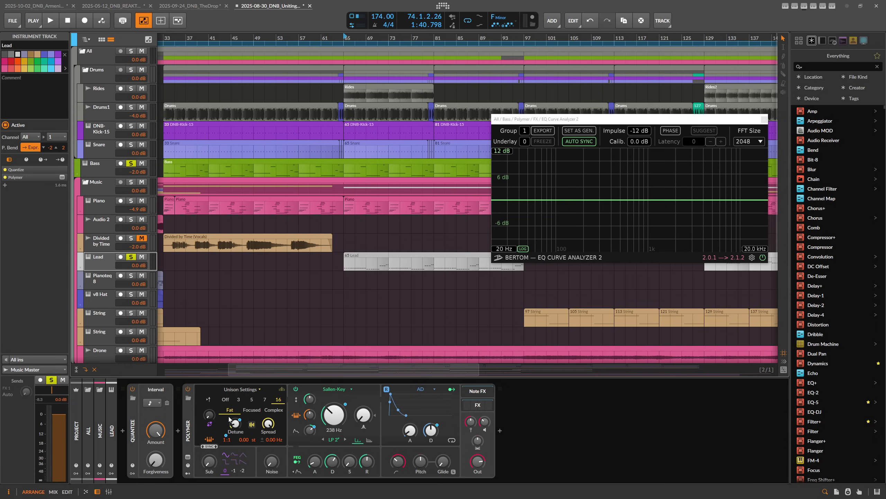
pyautogui.click(115, 174)
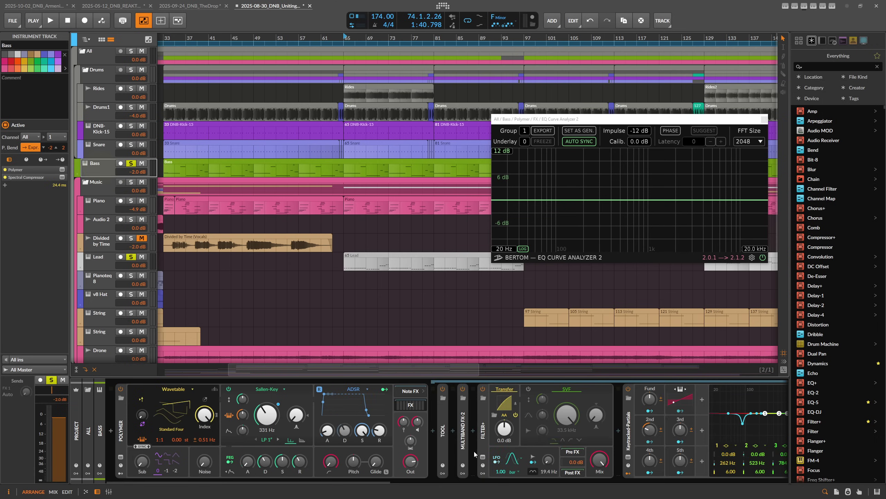
pyautogui.moveTo(421, 481); pyautogui.dragTo(658, 483)
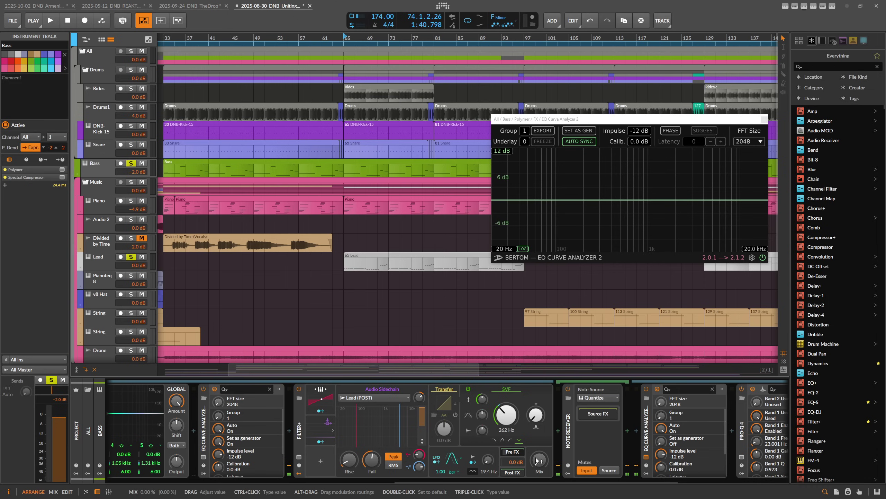
# Step: Set Filter+ to the XP filter in Notch mode and audition it
pyautogui.click(506, 389)
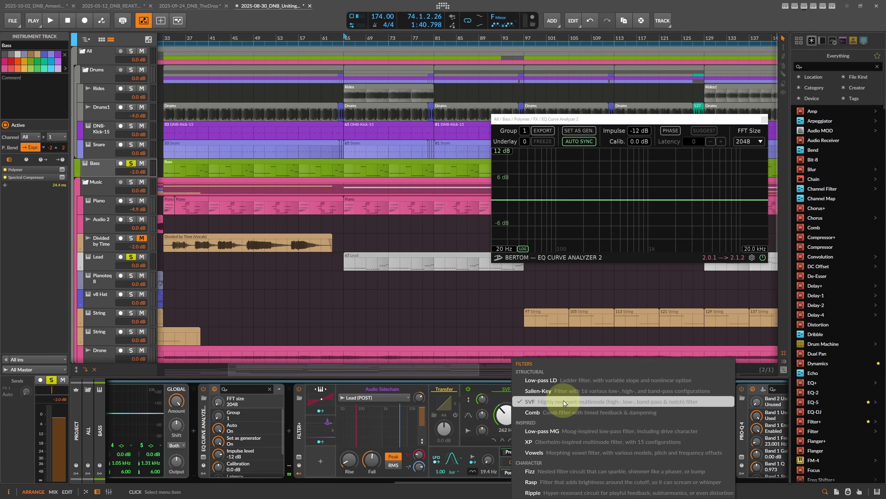
pyautogui.click(539, 441)
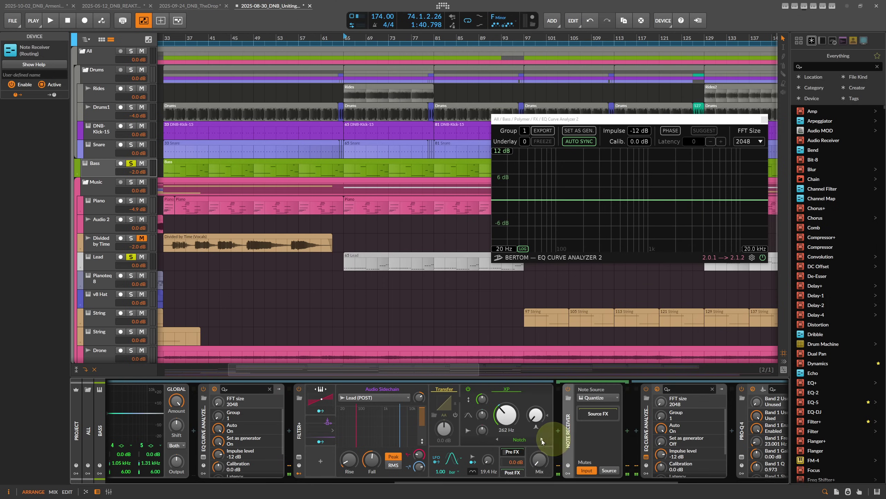
pyautogui.click(518, 440)
pyautogui.click(517, 441)
pyautogui.press('space')
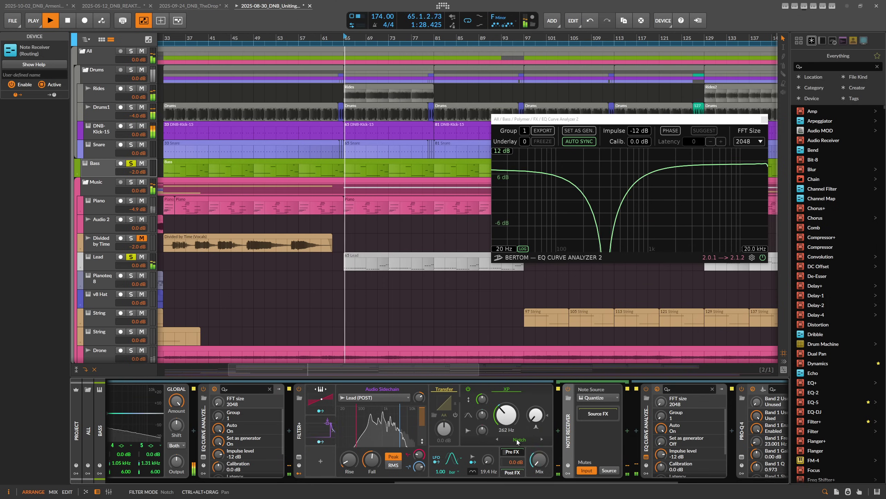
pyautogui.click(518, 440)
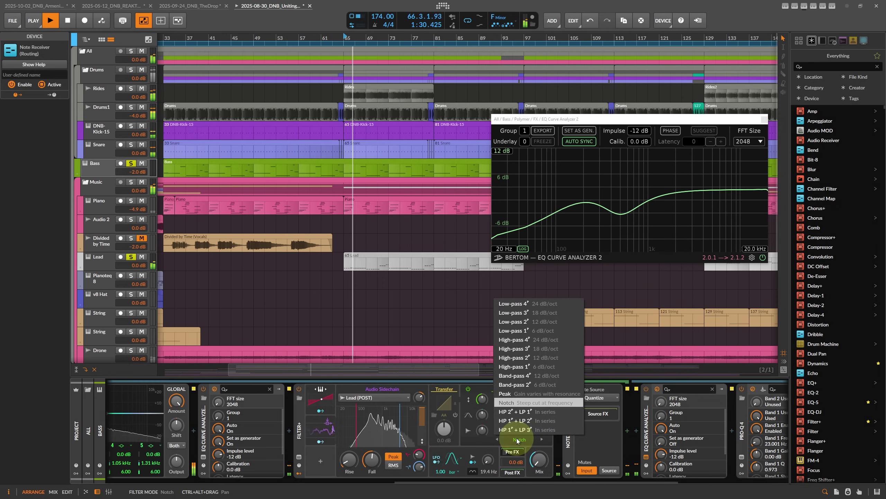
pyautogui.click(460, 386)
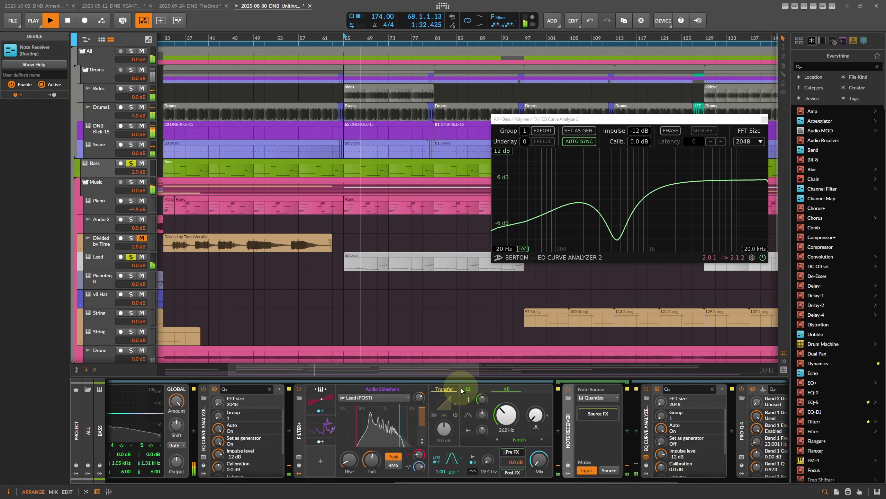
# Step: Switch the Filter+ filter type to SVF and audition it
pyautogui.click(511, 389)
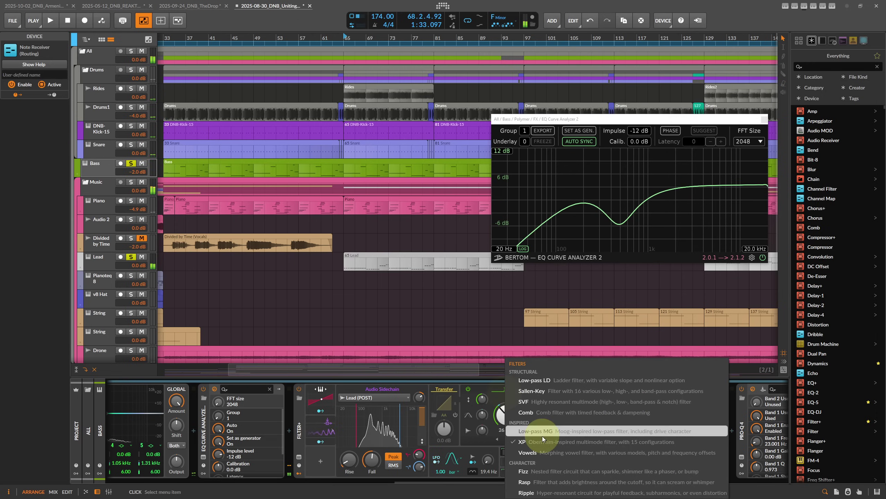
pyautogui.click(538, 401)
pyautogui.press('space')
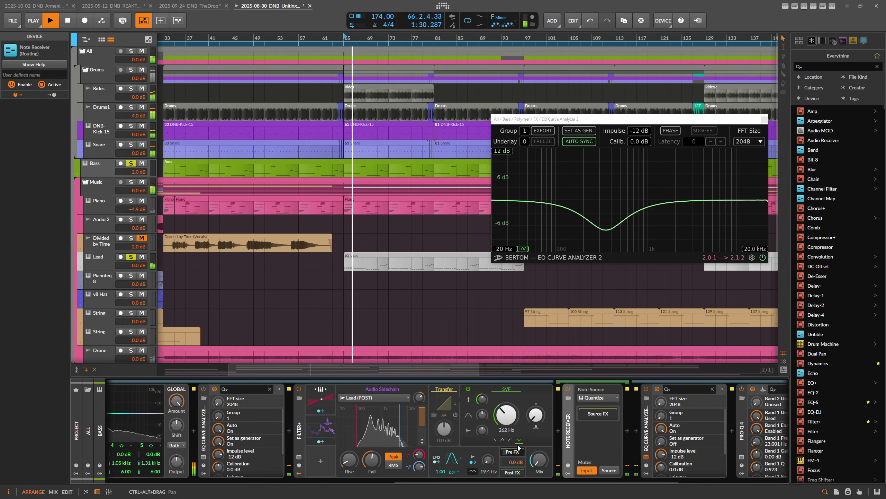
pyautogui.press('space')
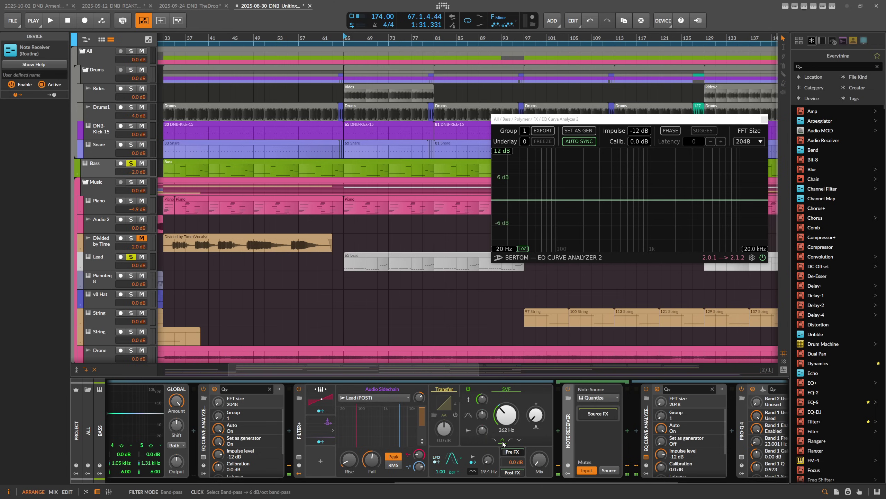
# Step: Switch the Filter+ filter type to Sallen-Key while playing from bar 65
pyautogui.press('space')
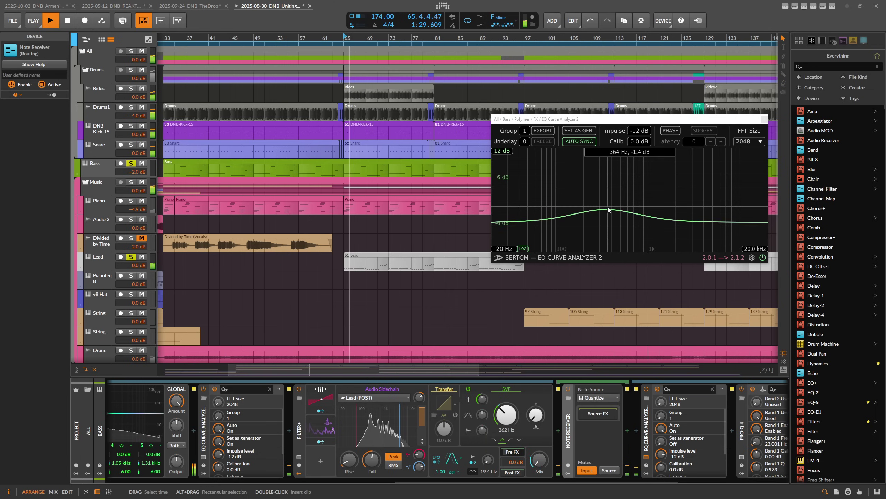
pyautogui.click(505, 388)
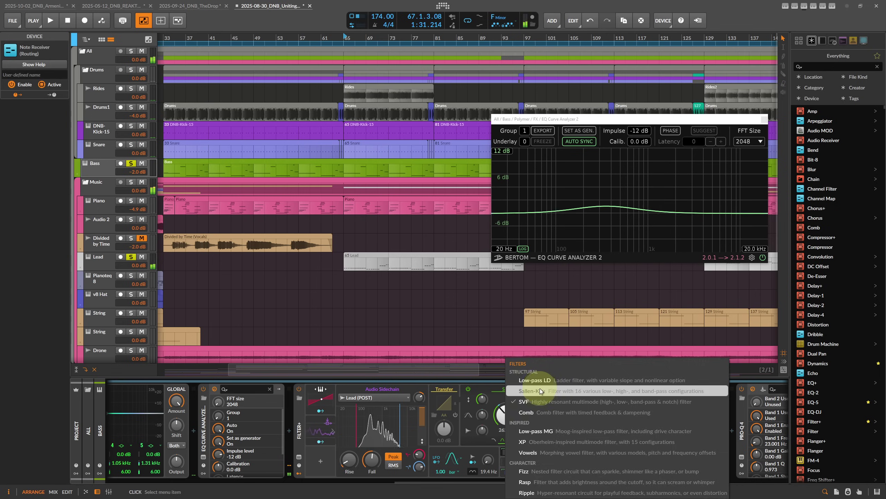
pyautogui.click(527, 390)
pyautogui.scroll(-2, 511, 440)
pyautogui.press('space')
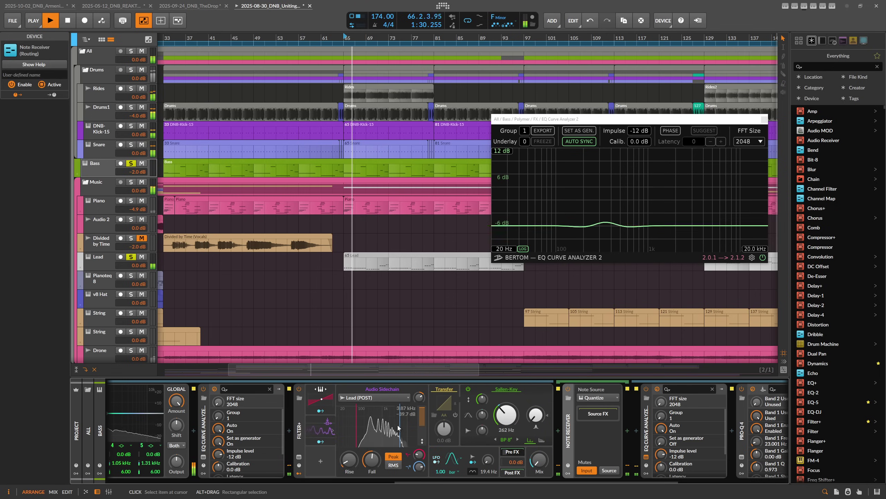
# Step: Set the Sallen-Key mode to BP 4 and enter an exact Filter+ Mix value
pyautogui.click(419, 398)
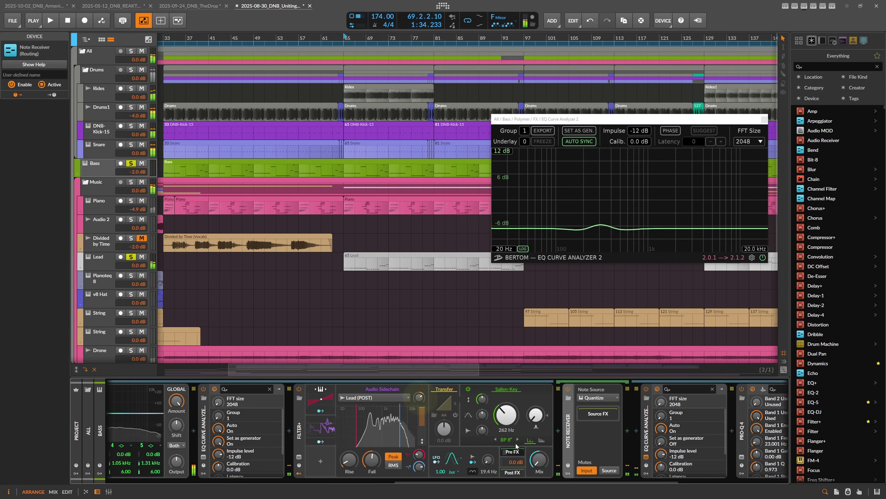
pyautogui.click(537, 461)
pyautogui.press('space')
pyautogui.press('space')
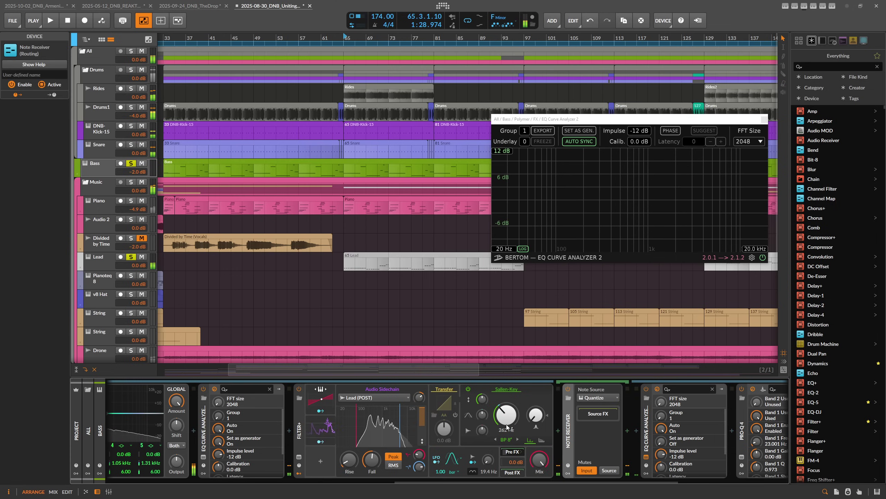
pyautogui.click(496, 440)
pyautogui.press('space')
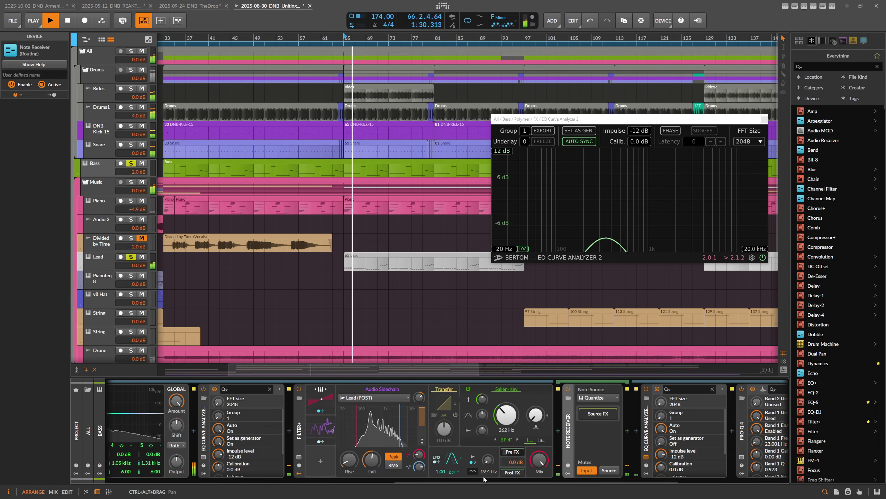
pyautogui.press('space')
pyautogui.keyDown('ctrl'); pyautogui.click(539, 461); pyautogui.keyUp('ctrl')
pyautogui.press('Return')
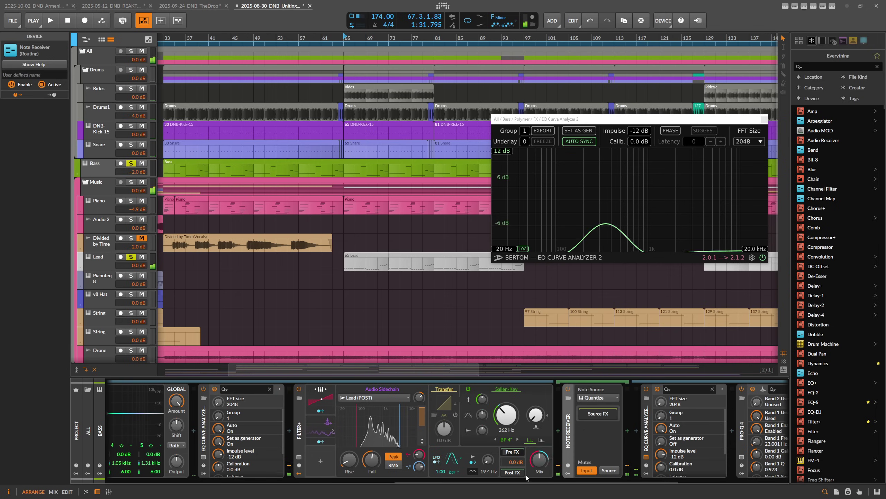
# Step: Delete the Note Receiver and search the device browser for 'too'
pyautogui.press('Delete')
pyautogui.click(558, 431)
pyautogui.write('too')
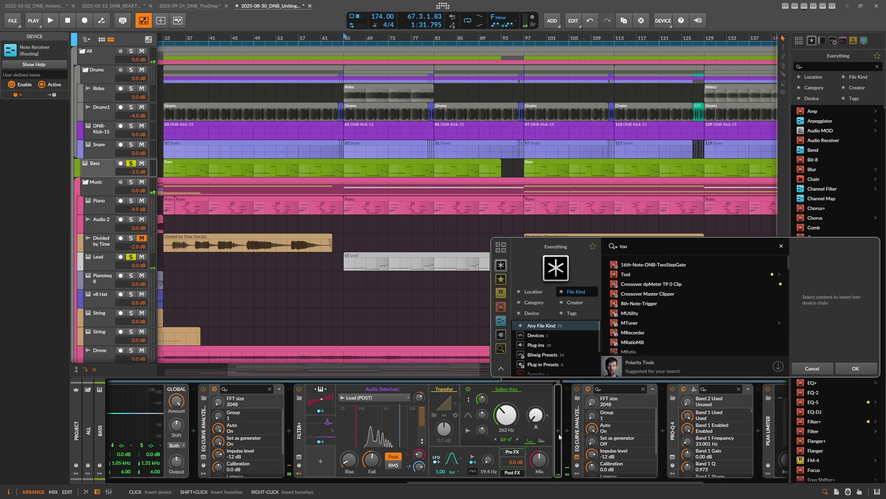
# Step: Insert a Tool device after Filter+ and set the Filter+ Mix to 50 %
pyautogui.doubleClick(628, 274)
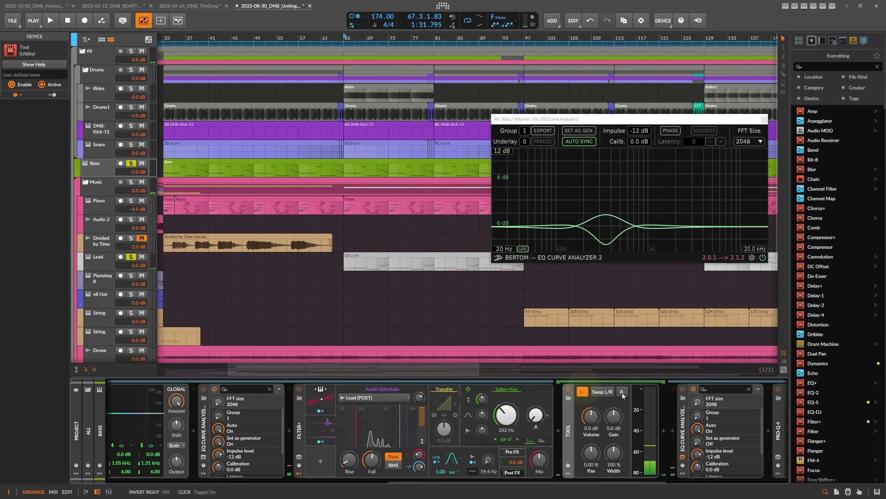
pyautogui.press('space')
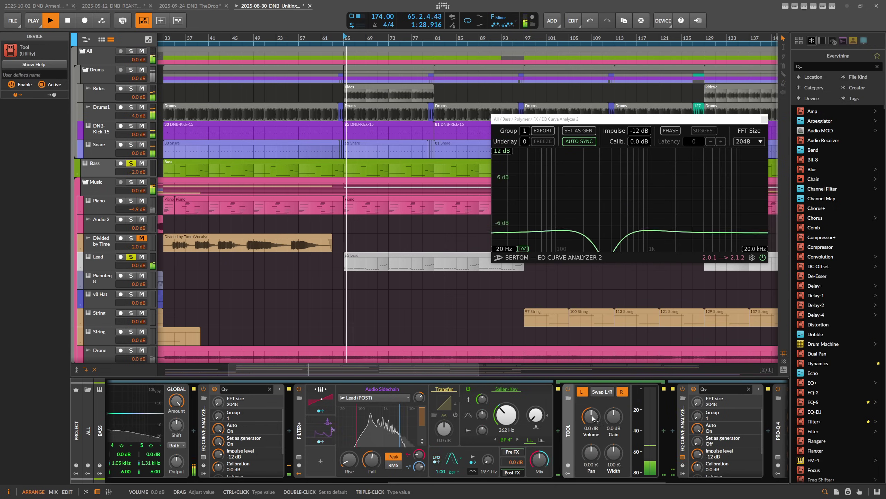
pyautogui.moveTo(539, 460); pyautogui.dragTo(539, 480)
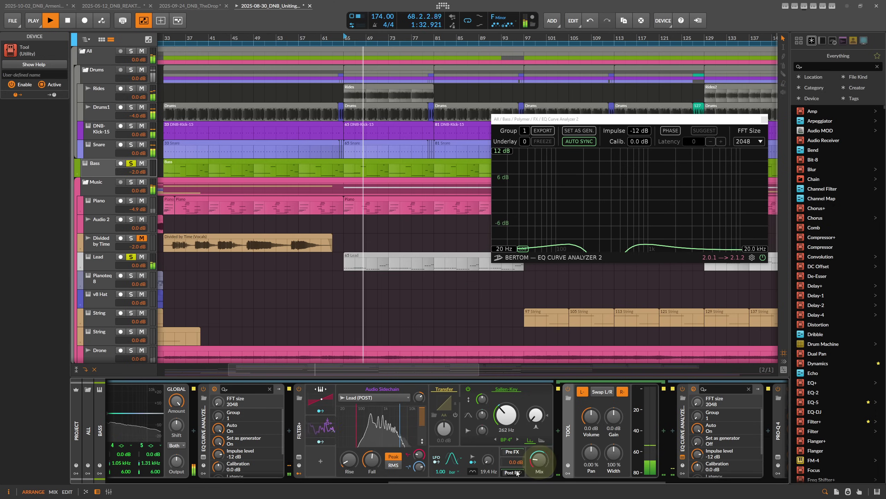
pyautogui.press('space')
pyautogui.click(327, 443)
pyautogui.moveTo(539, 466); pyautogui.dragTo(541, 461)
pyautogui.write('50')
pyautogui.press('Return')
# Step: Set Tool volume to -Inf dB, map the sidechain to it, and raise sidechain gain to +27 dB
pyautogui.moveTo(598, 422); pyautogui.dragTo(599, 464)
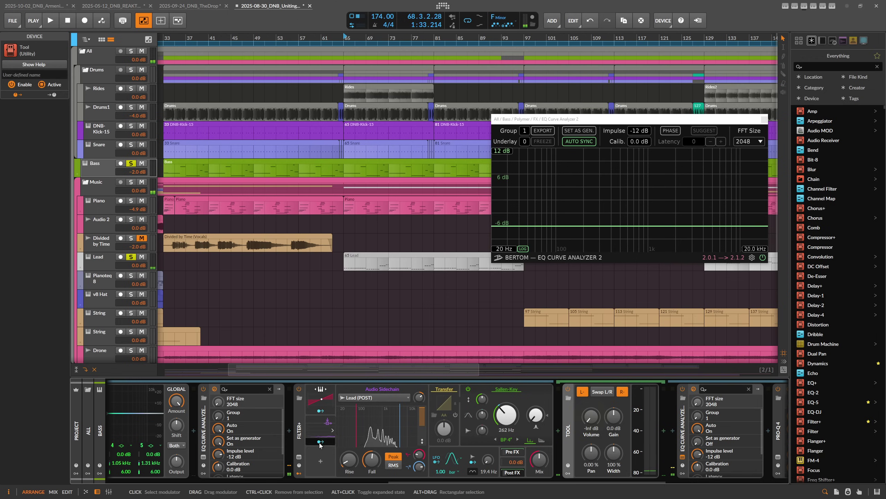
pyautogui.moveTo(599, 421); pyautogui.dragTo(599, 405)
pyautogui.press('space')
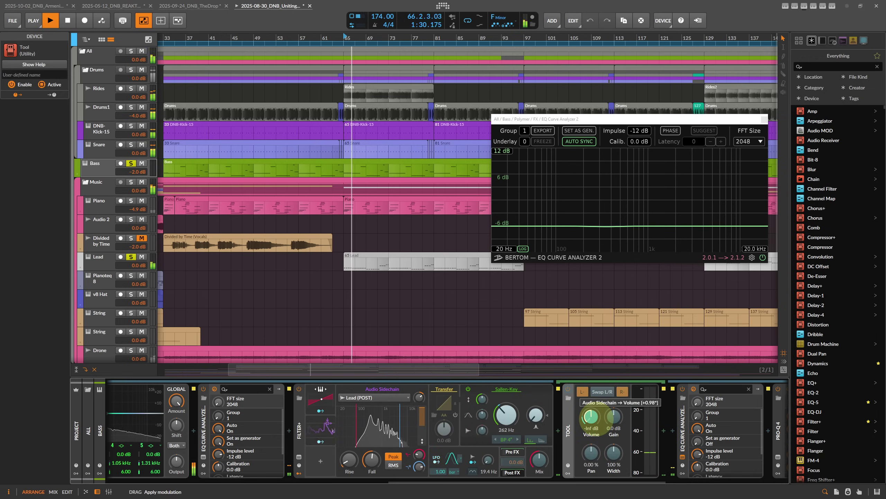
pyautogui.press('space')
pyautogui.click(419, 398)
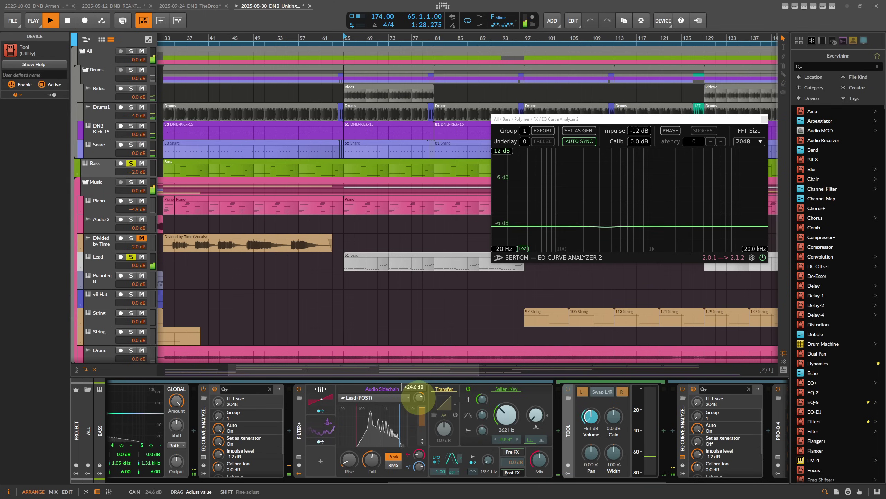
pyautogui.press('space')
pyautogui.moveTo(419, 398); pyautogui.dragTo(420, 400)
# Step: Switch Filter+ from Mono to 12 voices, then select the 65 Lead clip
pyautogui.press('space')
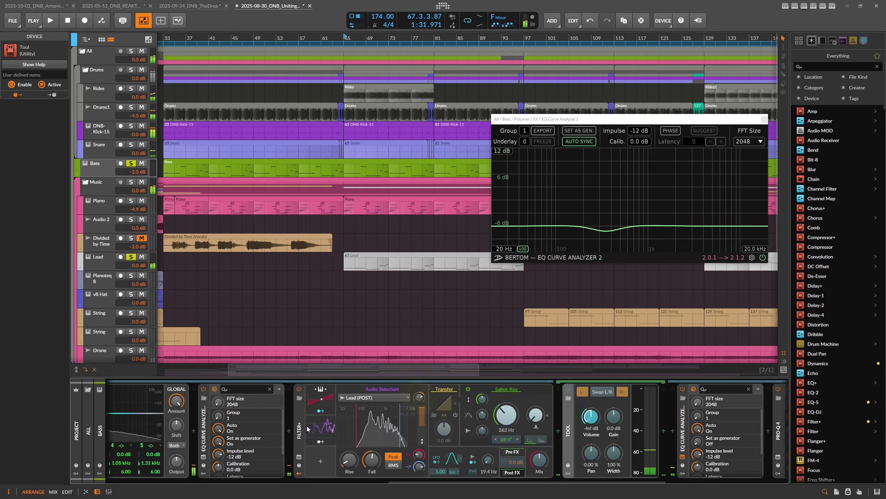
pyautogui.click(297, 420)
pyautogui.click(321, 440)
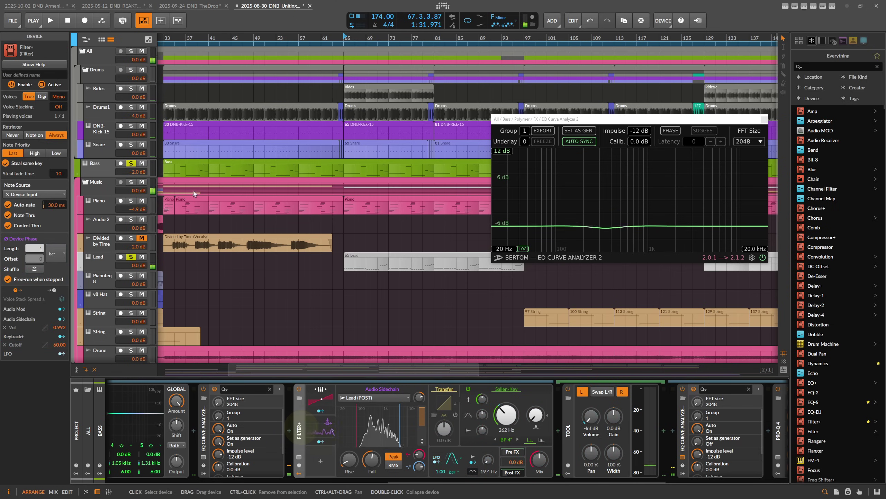
pyautogui.click(58, 96)
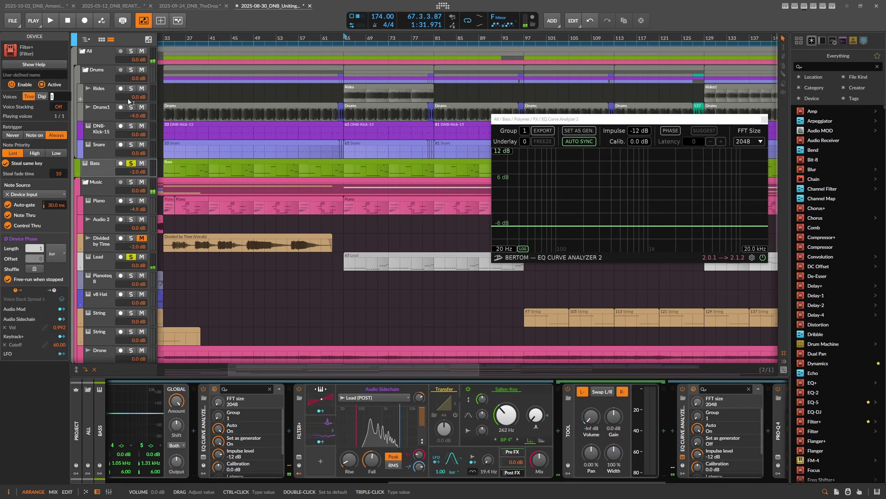
pyautogui.write('12')
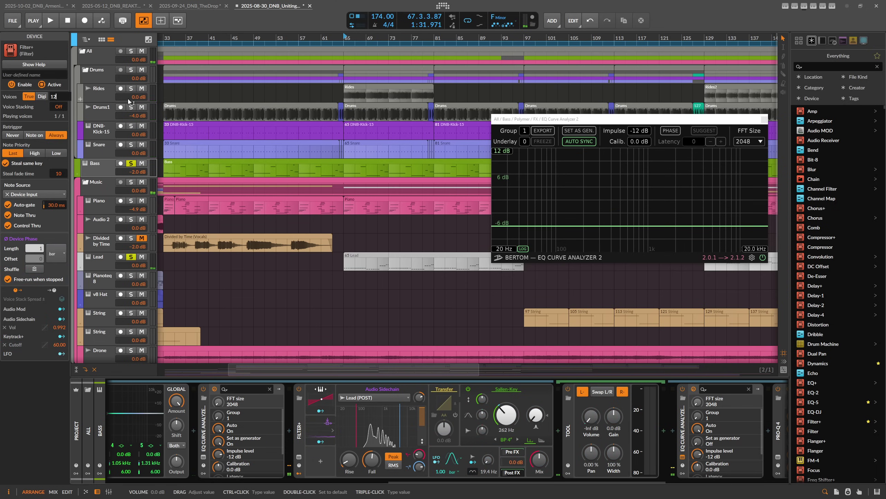
pyautogui.press('Return')
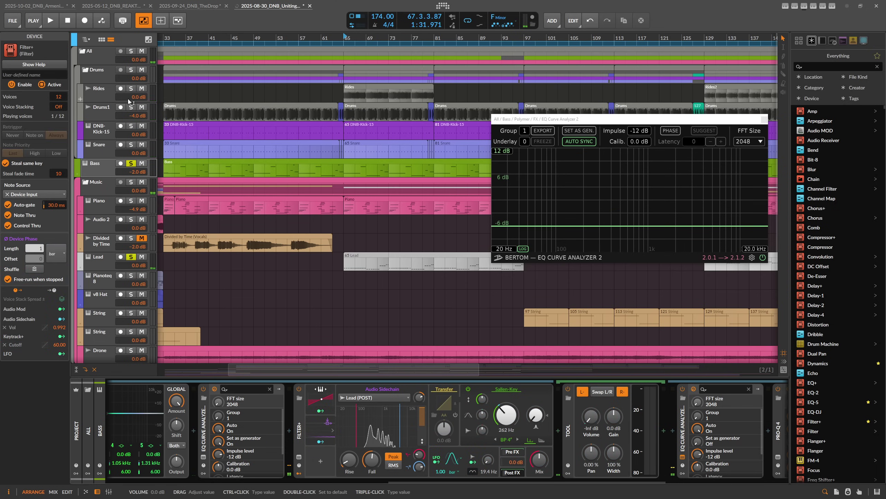
pyautogui.click(371, 257)
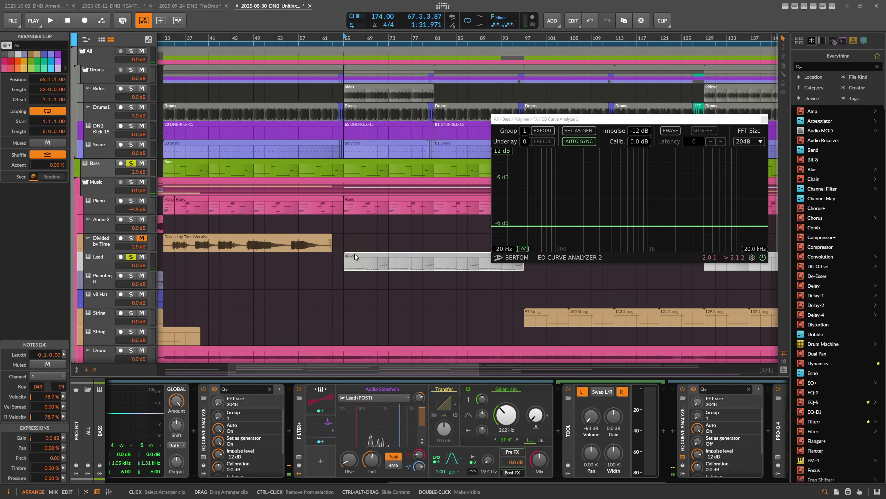
# Step: Transpose all notes in the 65 Lead clip up from A3 to C5, then play from bar 65
pyautogui.doubleClick(355, 257)
pyautogui.moveTo(214, 39); pyautogui.dragTo(218, 75)
pyautogui.scroll(4, 218, 76)
pyautogui.click(154, 212)
pyautogui.hotkey('ctrl', 'a')
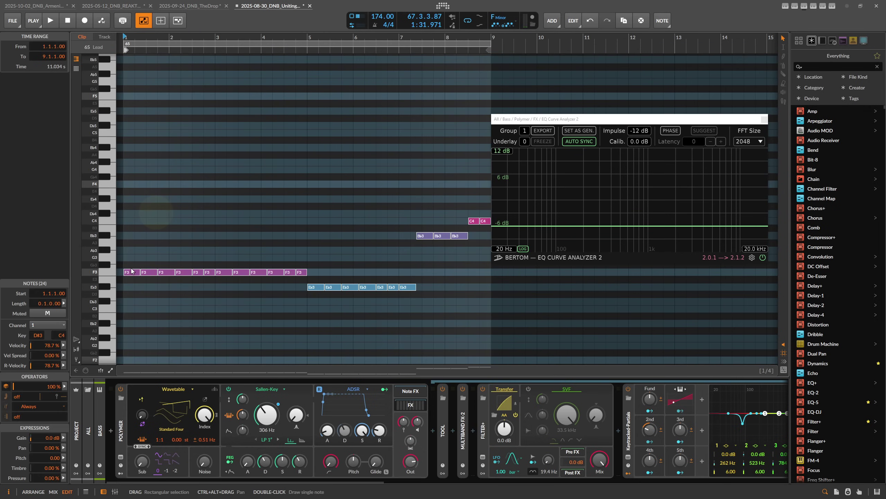
pyautogui.click(134, 239)
pyautogui.moveTo(134, 238); pyautogui.dragTo(132, 135)
pyautogui.hotkey('alt', '1')
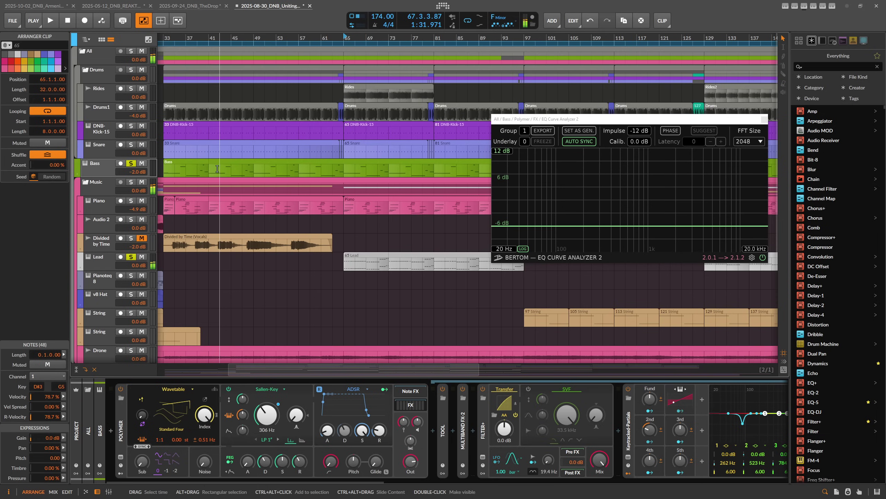
pyautogui.press('space')
pyautogui.press('space')
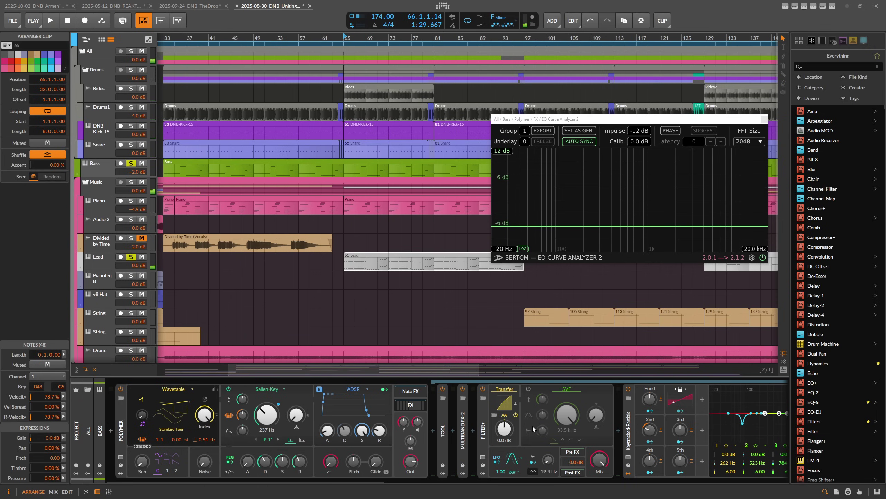
# Step: Select Filter+ and scroll the chain to show Tool, Keytracked-Partials and EQ Curve Analyzer 2
pyautogui.click(498, 427)
pyautogui.moveTo(380, 482); pyautogui.dragTo(485, 483)
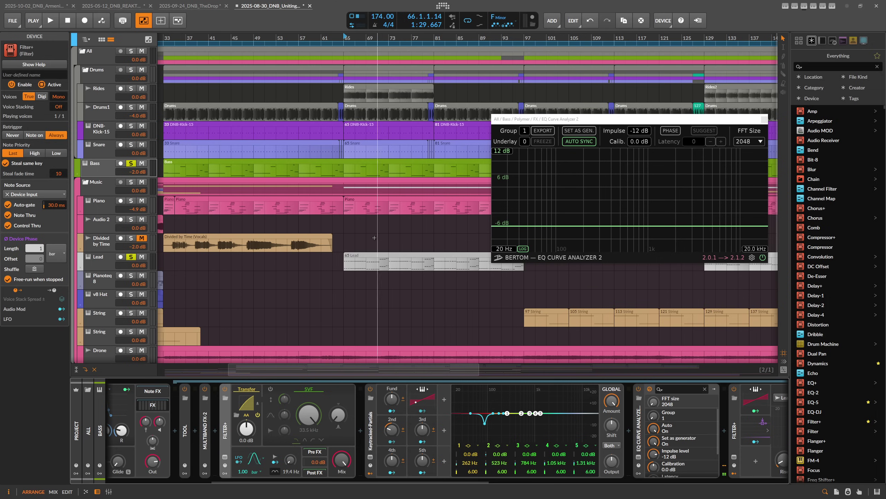
# Step: Select the Bass clip, scroll the chain right, and open the second Filter+'s Audio Sidechain modulator
pyautogui.click(353, 169)
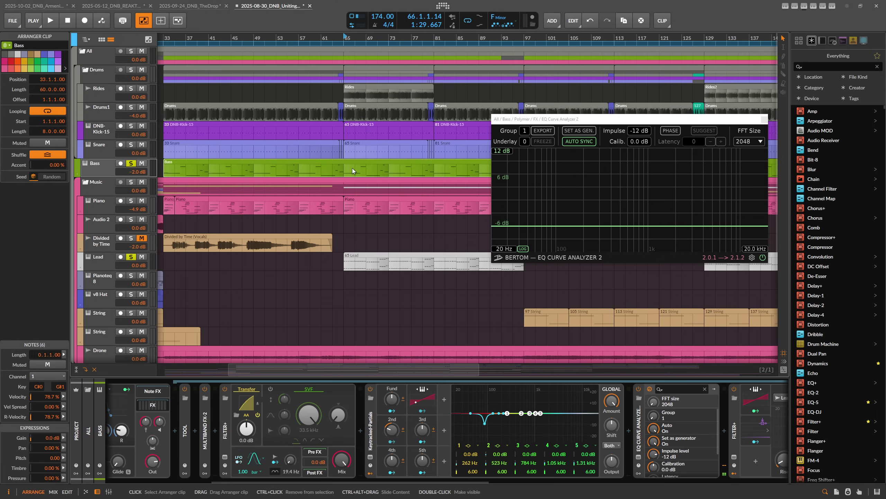
pyautogui.moveTo(411, 481); pyautogui.dragTo(600, 483)
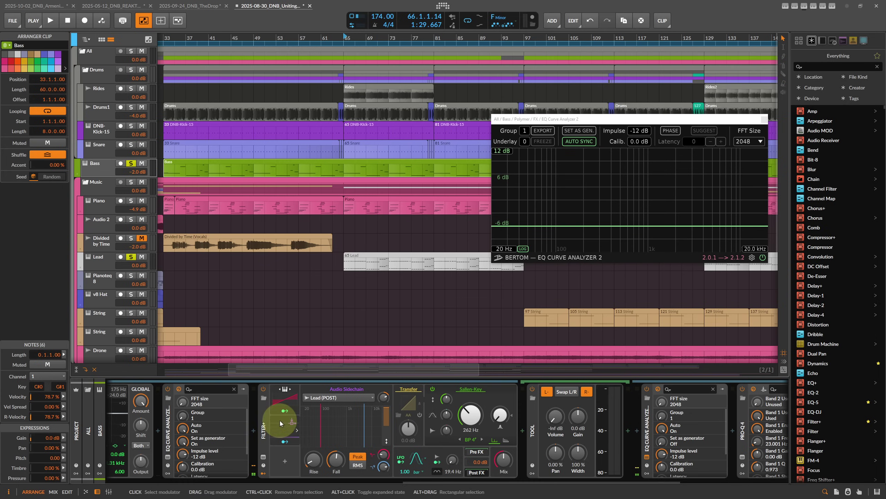
pyautogui.click(289, 428)
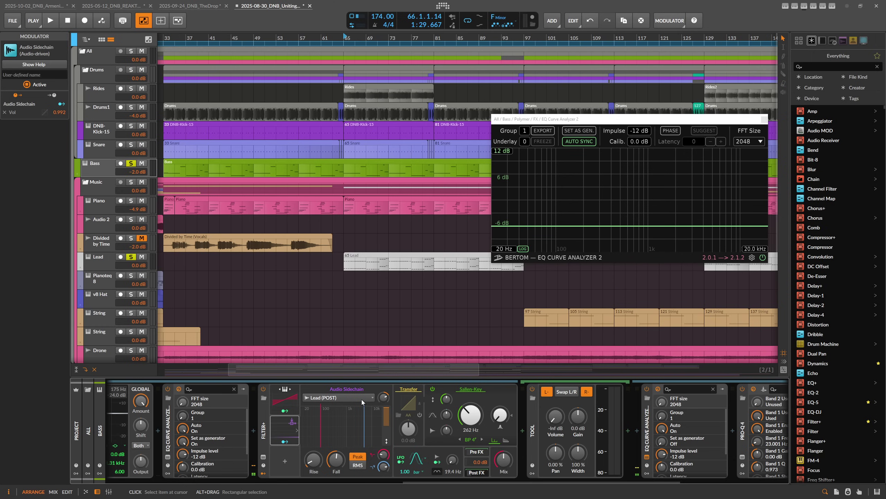
# Step: Set the sidechained Filter+ to BP 8' with 2 voices, then select EQ Curve Analyzer 2
pyautogui.click(258, 410)
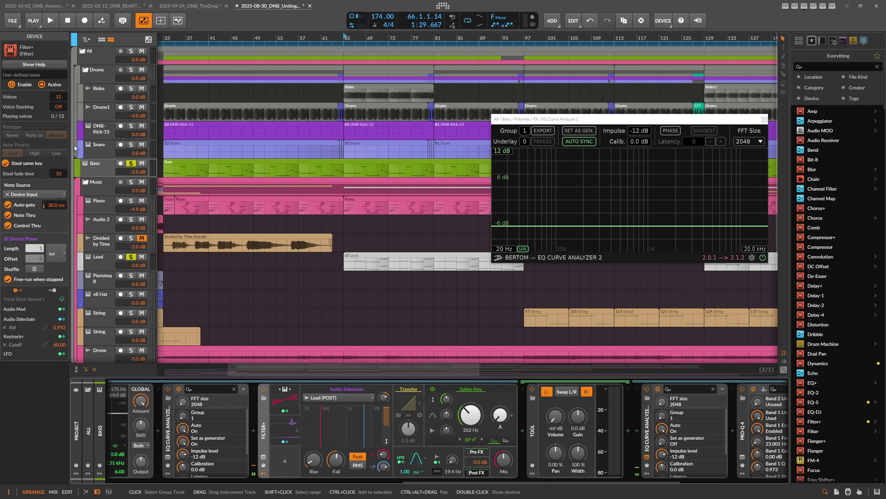
pyautogui.click(482, 441)
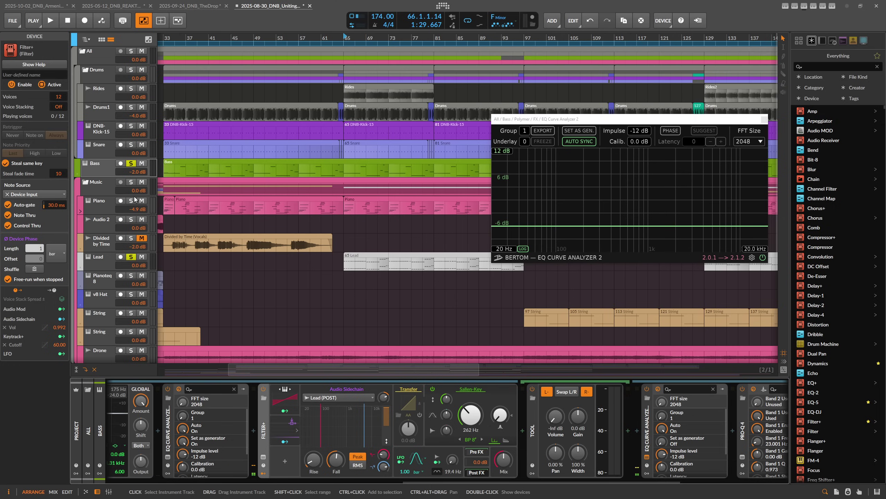
pyautogui.click(263, 421)
pyautogui.moveTo(58, 97); pyautogui.dragTo(85, 124)
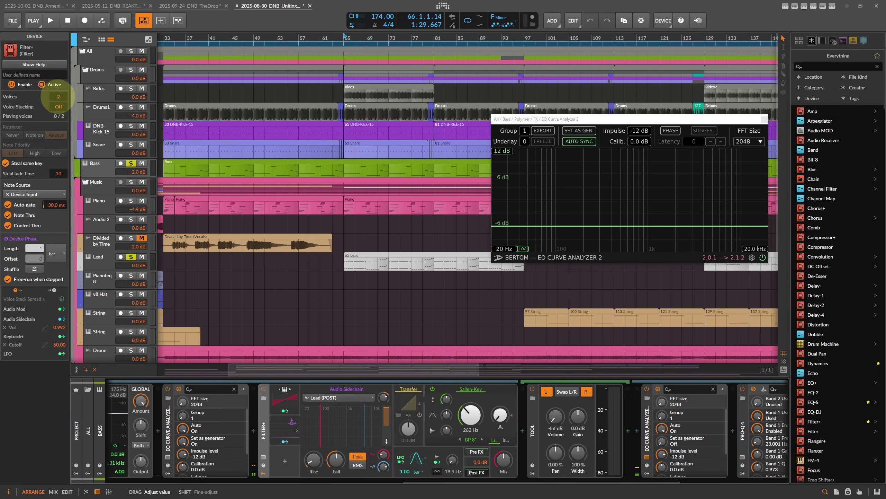
pyautogui.click(61, 93)
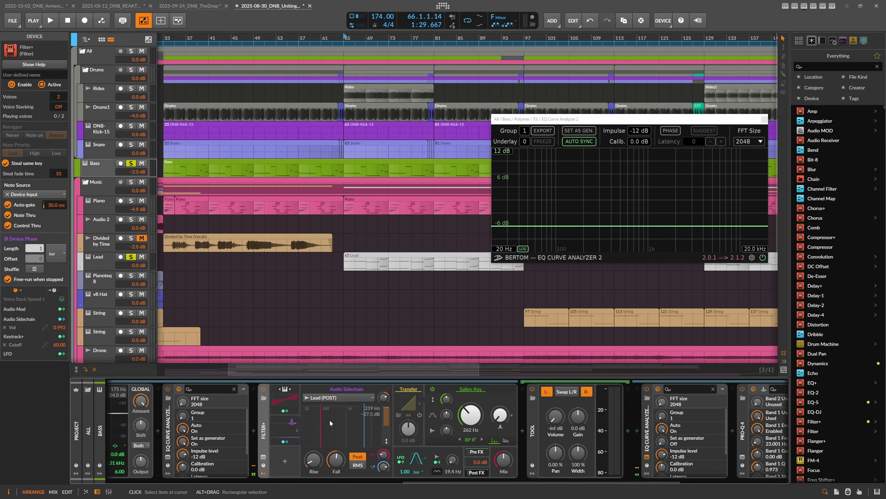
pyautogui.click(174, 433)
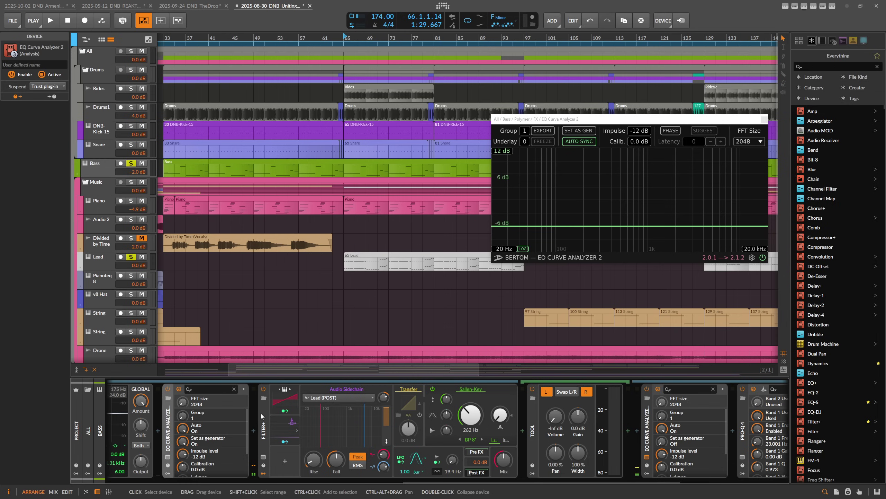
# Step: Delete the Tool utility from the Bass chain
pyautogui.click(522, 431)
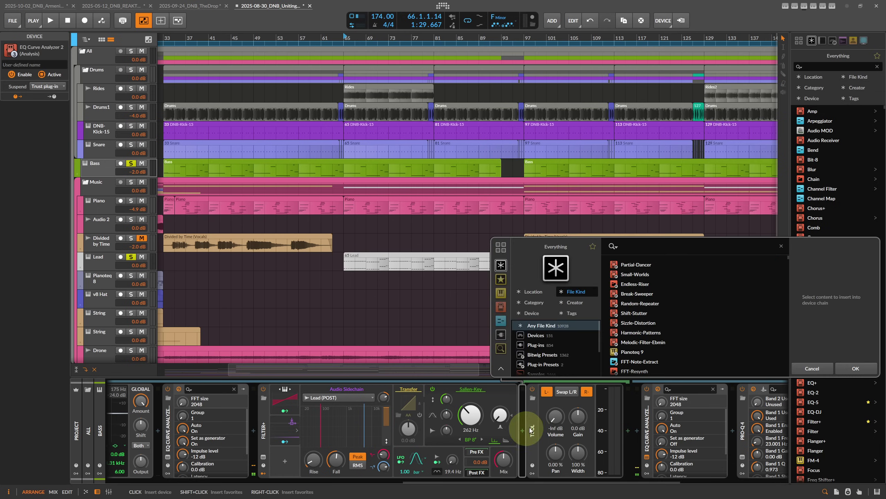
pyautogui.click(814, 369)
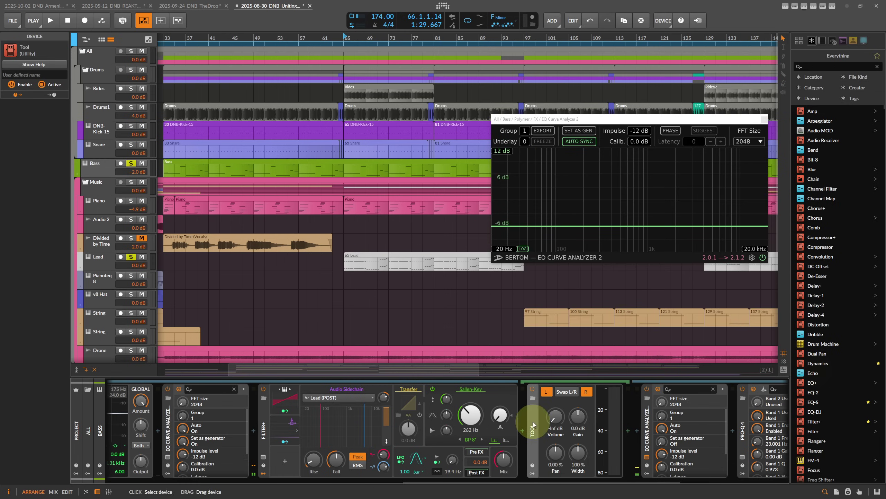
pyautogui.press('Delete')
# Step: Switch the Filter+ filter type to SVF and start playback
pyautogui.click(474, 441)
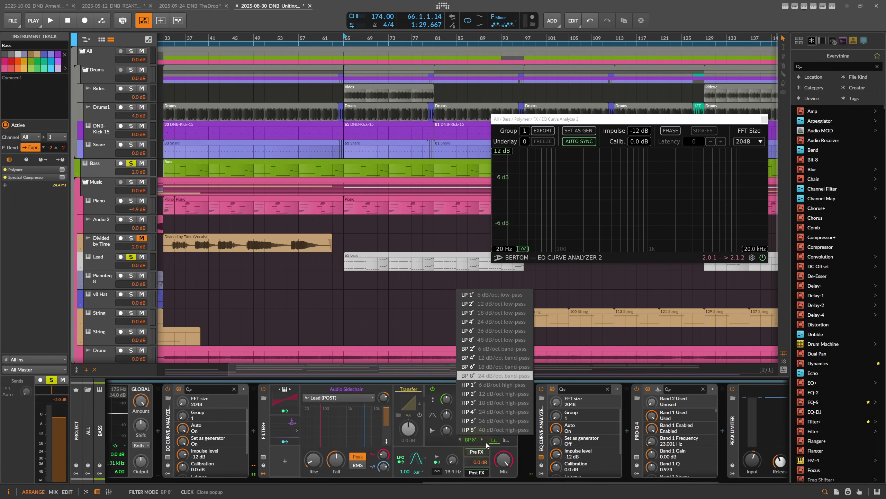
pyautogui.click(487, 443)
pyautogui.click(466, 388)
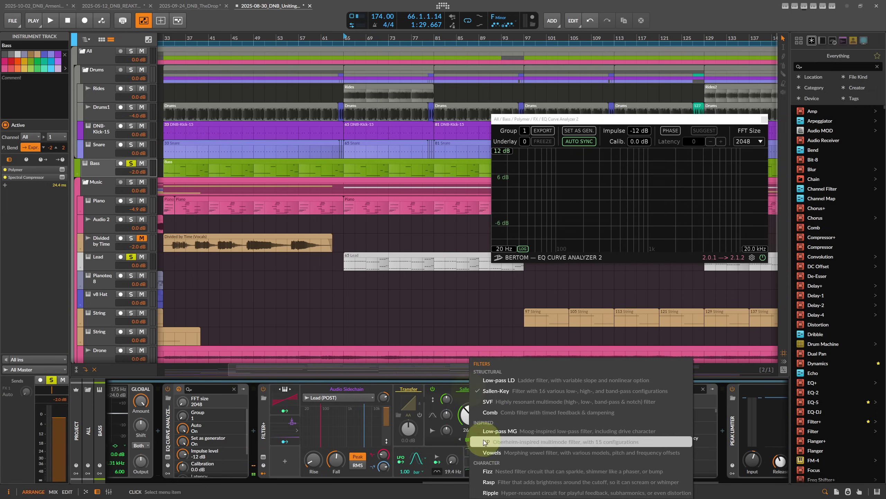
pyautogui.click(497, 402)
pyautogui.press('space')
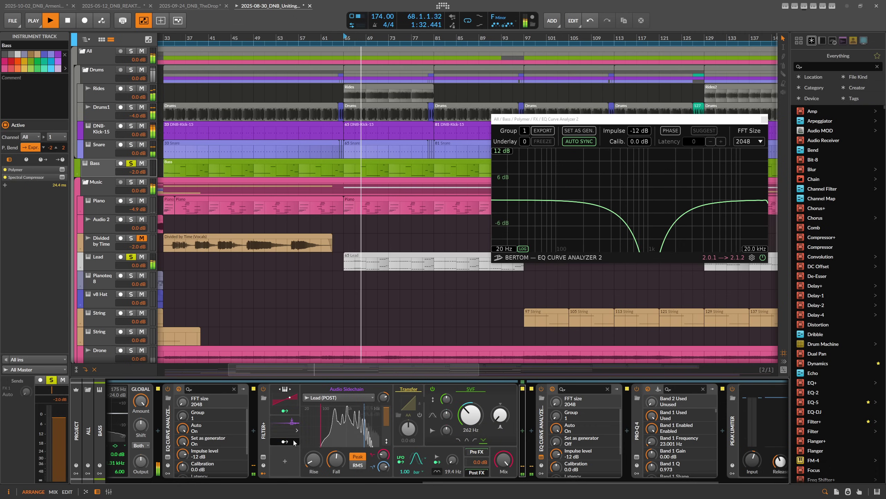
# Step: Have the Audio Sidechain modulate the Filter+ Mix by 90% and audition it from bar 65
pyautogui.moveTo(503, 465); pyautogui.dragTo(502, 454)
pyautogui.press('space')
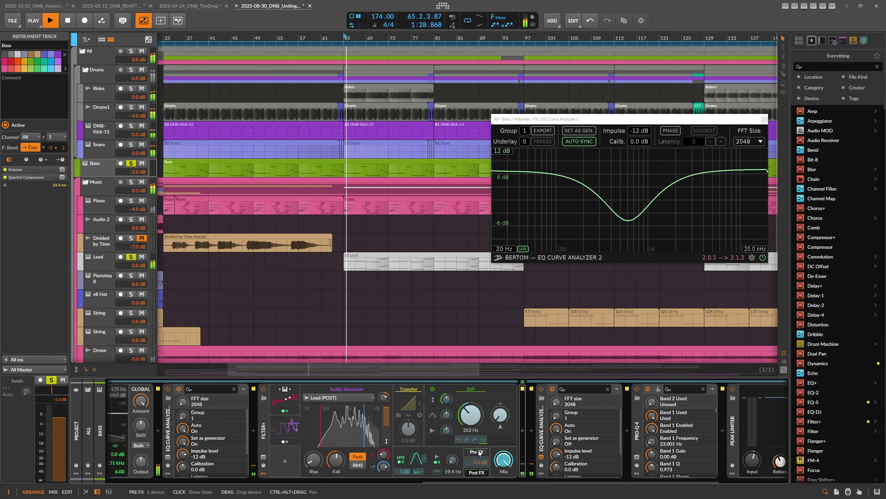
pyautogui.click(383, 398)
pyautogui.press('space')
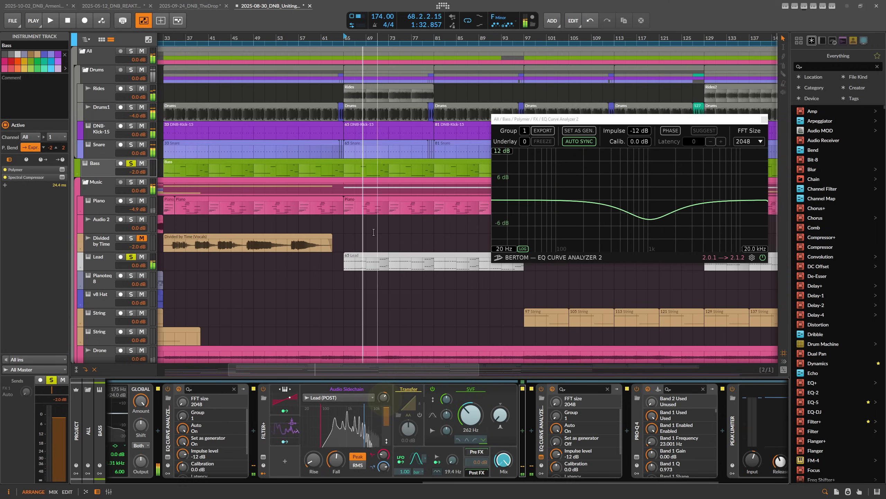
# Step: Delete the upper notes (G5 down to Bb4) from the 65 Lead clip and return to Arrange
pyautogui.click(363, 258)
pyautogui.doubleClick(362, 258)
pyautogui.moveTo(257, 39); pyautogui.dragTo(257, 38)
pyautogui.moveTo(122, 55); pyautogui.dragTo(263, 153)
pyautogui.press('Delete')
pyautogui.hotkey('alt', '1')
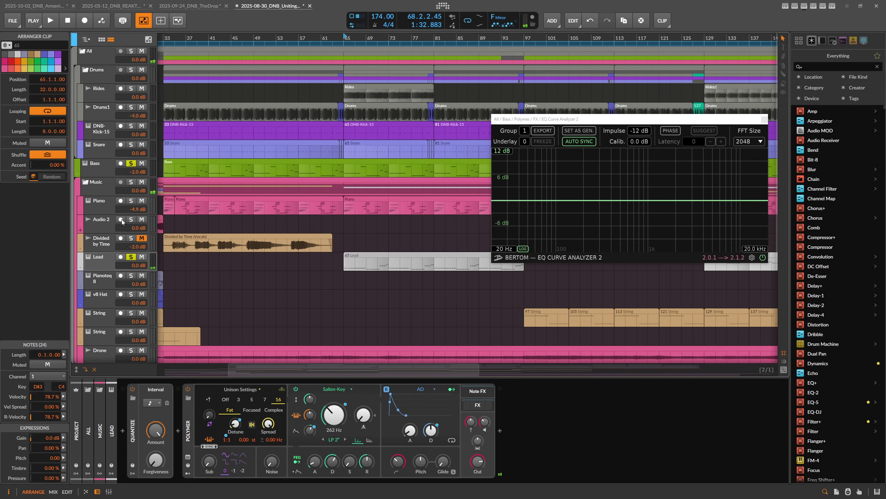
# Step: Power off both EQ Curve Analyzer plug-ins on the Bass chain, then play from bar 65
pyautogui.click(103, 174)
pyautogui.moveTo(391, 481); pyautogui.dragTo(607, 481)
pyautogui.click(414, 389)
pyautogui.moveTo(427, 475); pyautogui.dragTo(510, 480)
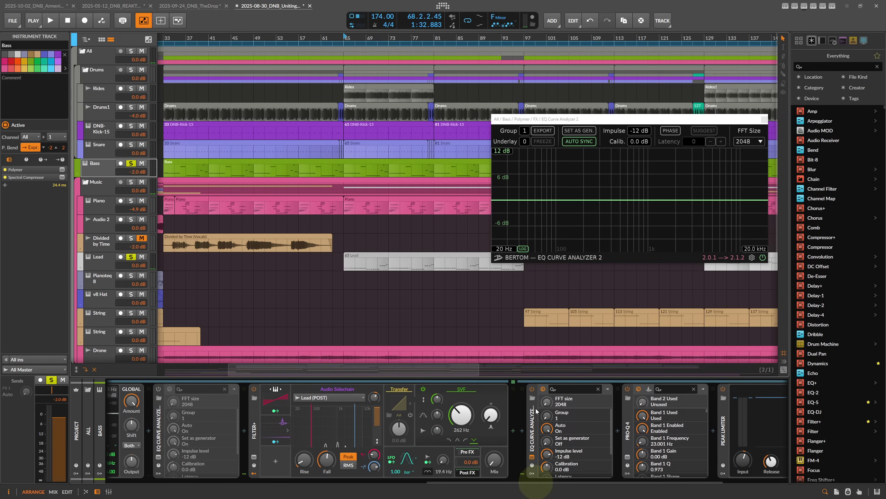
pyautogui.click(533, 389)
pyautogui.press('space')
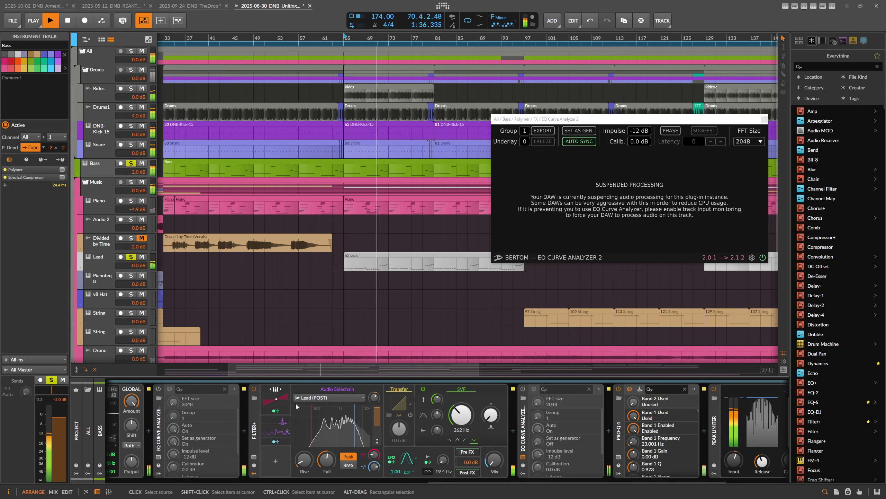
# Step: Compare Filter+ bypassed, set sidechain gain to +14.8 dB, unsolo Bass and mute the All folder
pyautogui.click(374, 398)
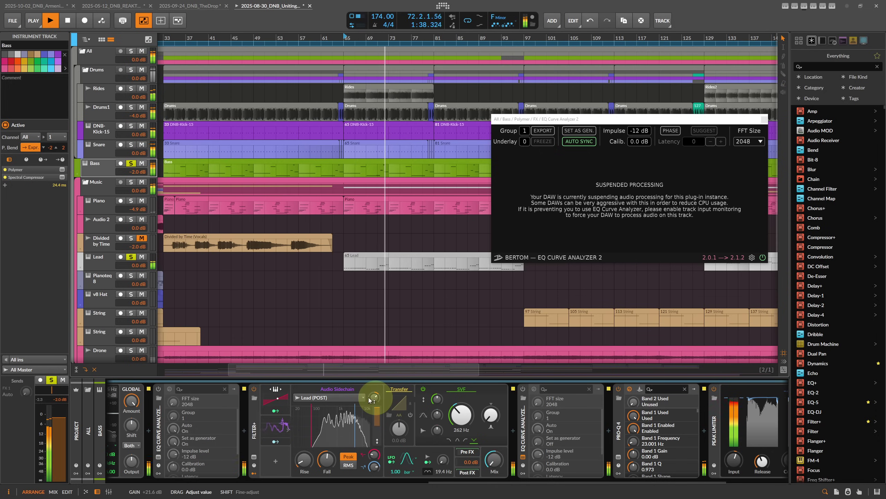
pyautogui.click(254, 388)
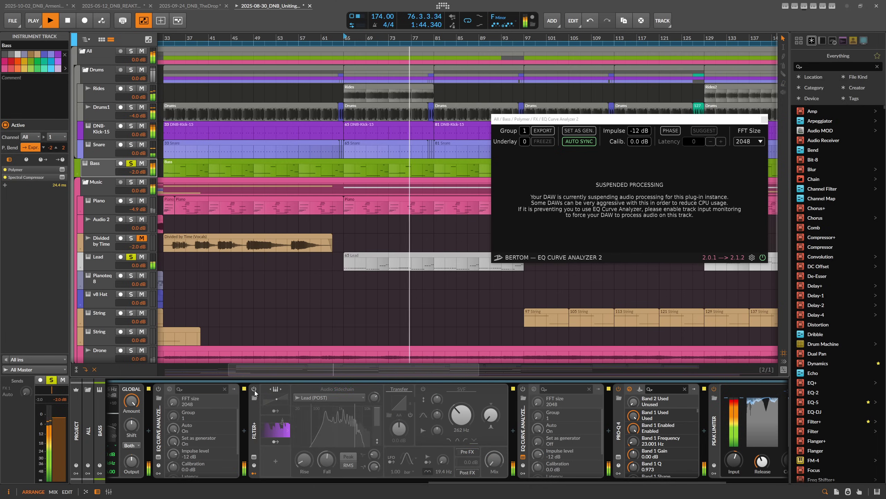
pyautogui.click(253, 388)
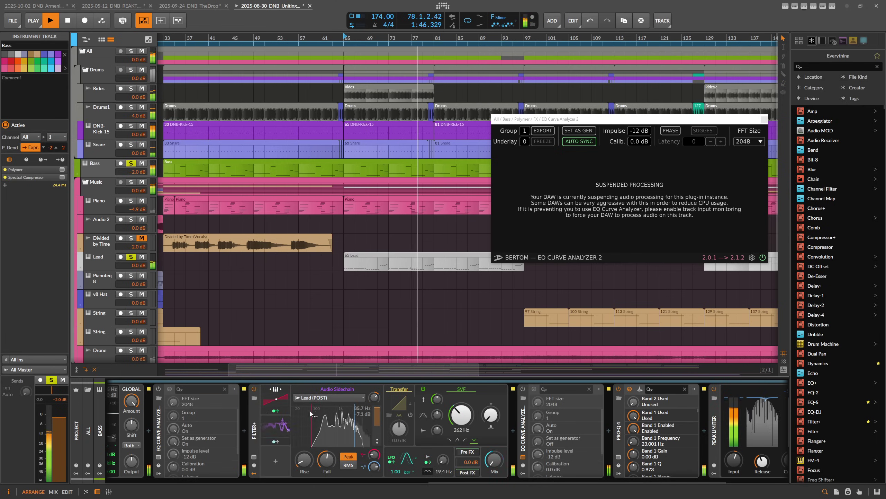
pyautogui.moveTo(374, 397); pyautogui.dragTo(373, 398)
pyautogui.click(131, 163)
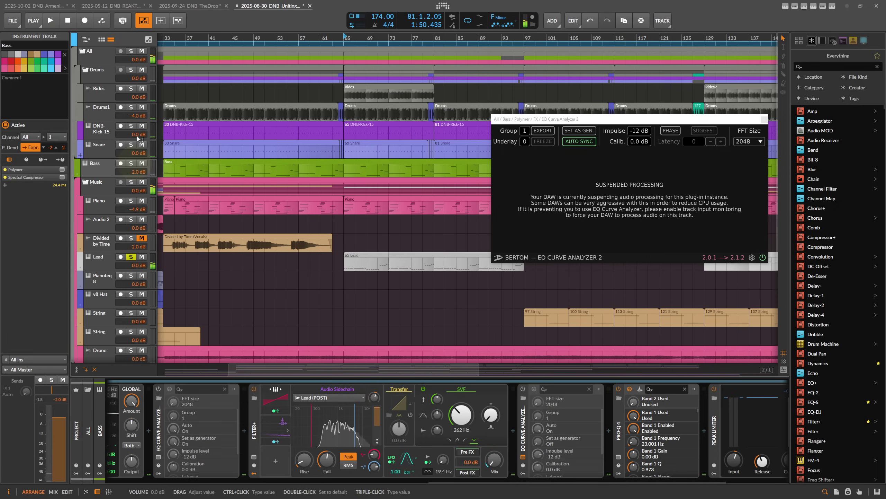
pyautogui.click(142, 51)
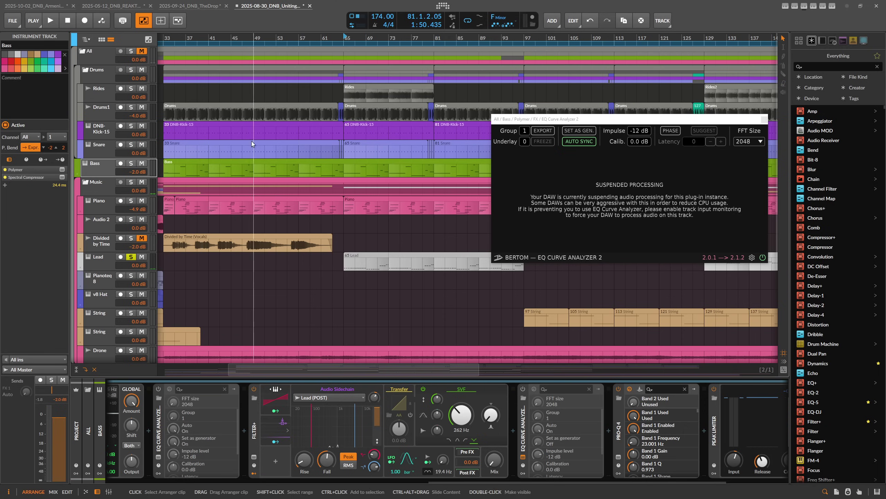
# Step: Scroll the Bass chain left and select the Keytracked-Partials EQ-5 to show its Keytrack+ modulations
pyautogui.click(272, 426)
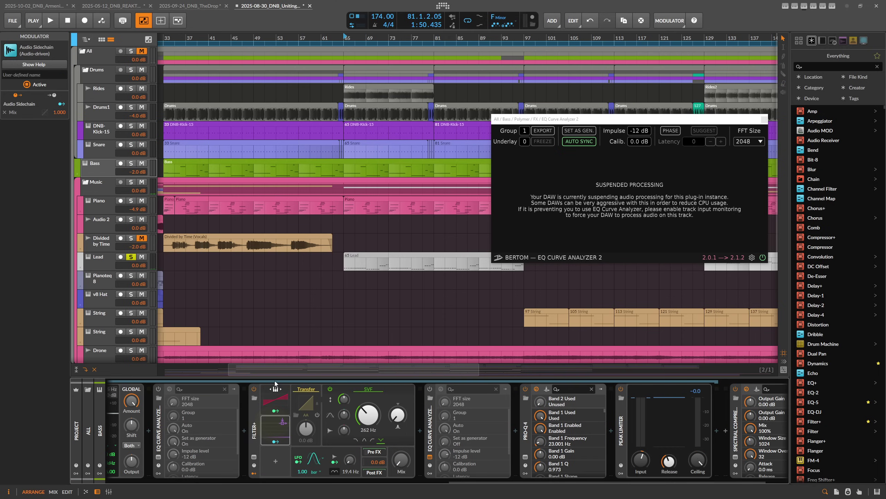
pyautogui.moveTo(717, 482); pyautogui.dragTo(519, 472)
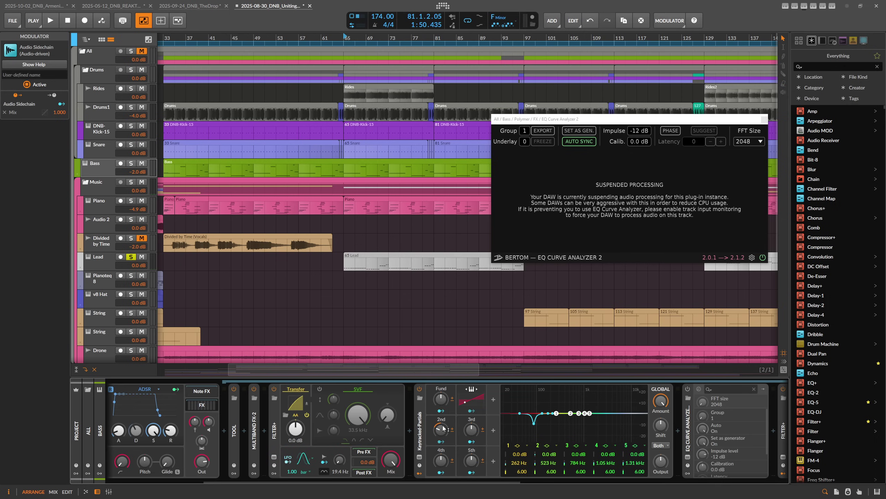
pyautogui.click(421, 432)
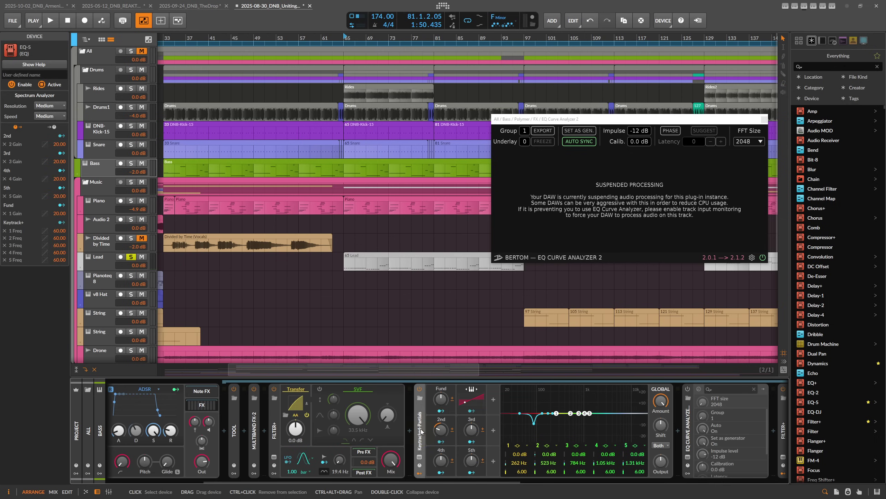